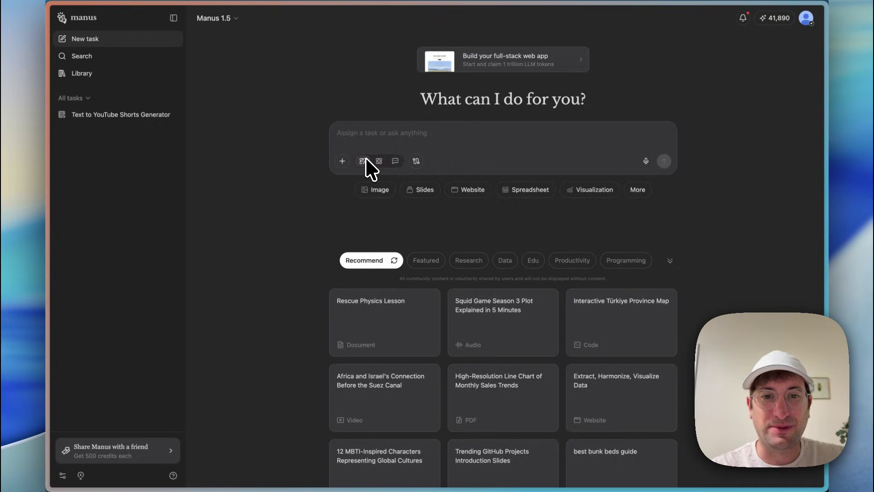
Try the Website, Spreadsheet and Video task types, clearing each so none stays chosen.
left_click(364, 160)
left_click(392, 188)
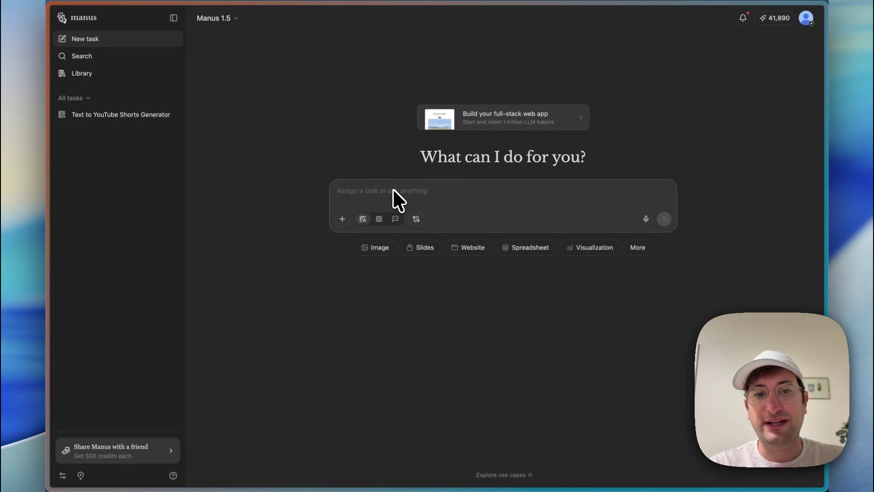
left_click(472, 248)
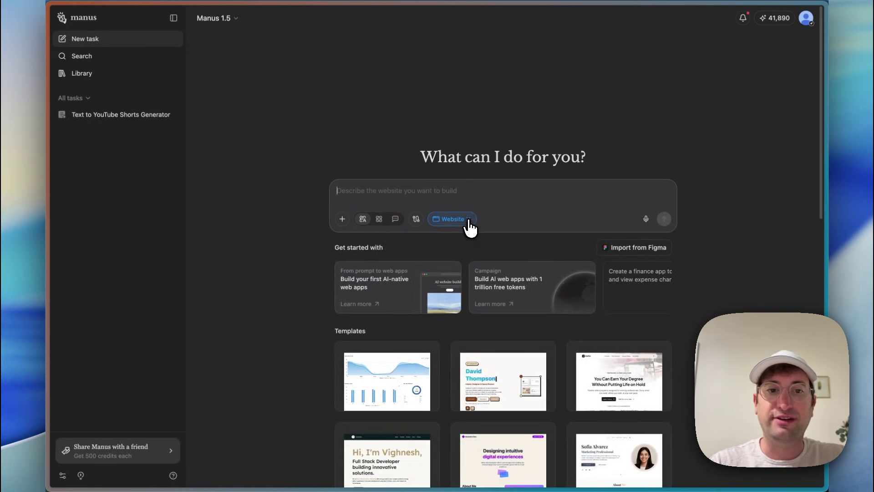
left_click(469, 218)
left_click(529, 249)
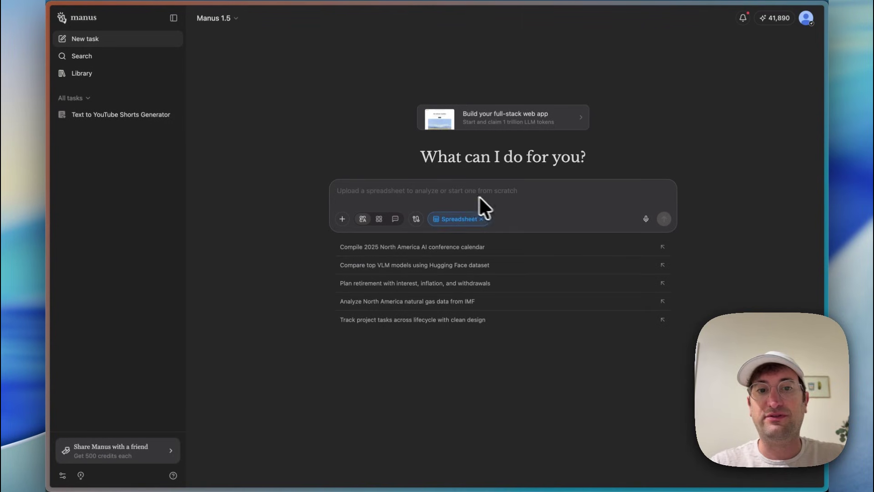
left_click(480, 219)
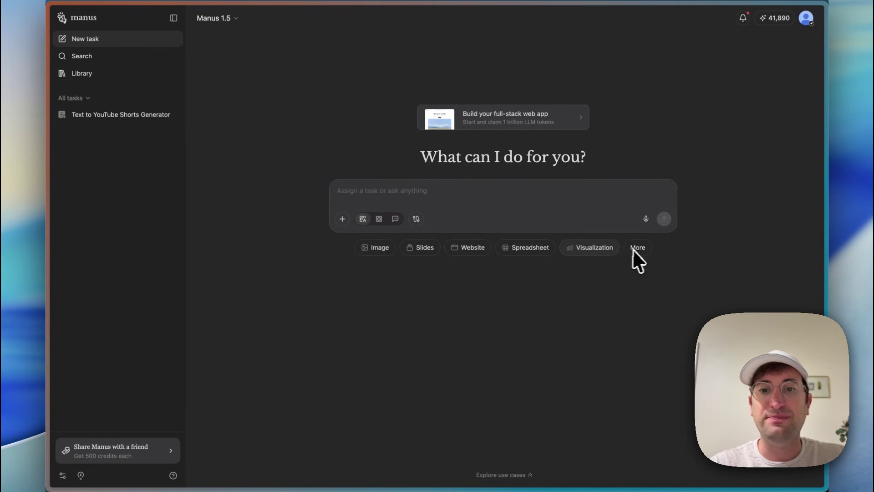
left_click(635, 250)
left_click(457, 266)
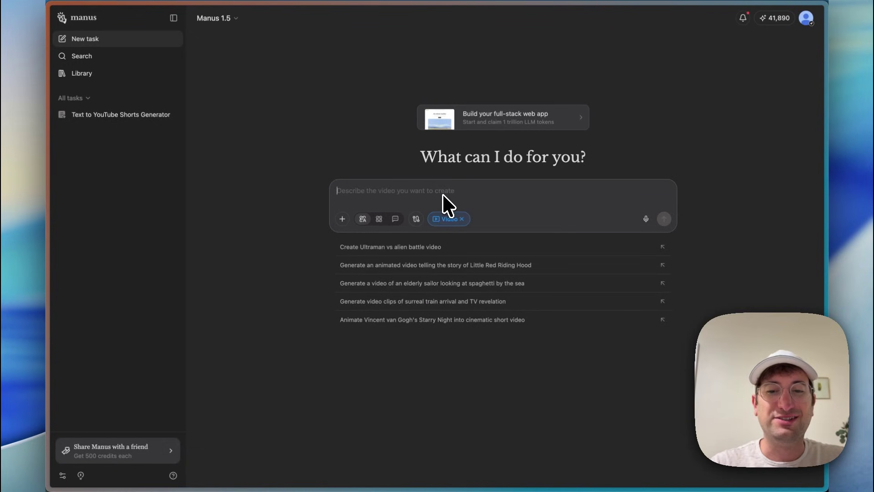
left_click(461, 218)
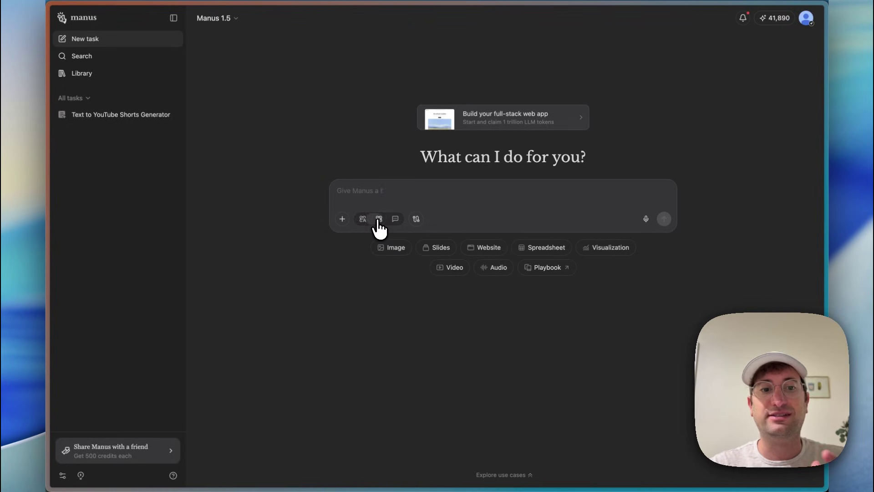
Toggle between chat and agent modes, ending in chat mode.
left_click(396, 220)
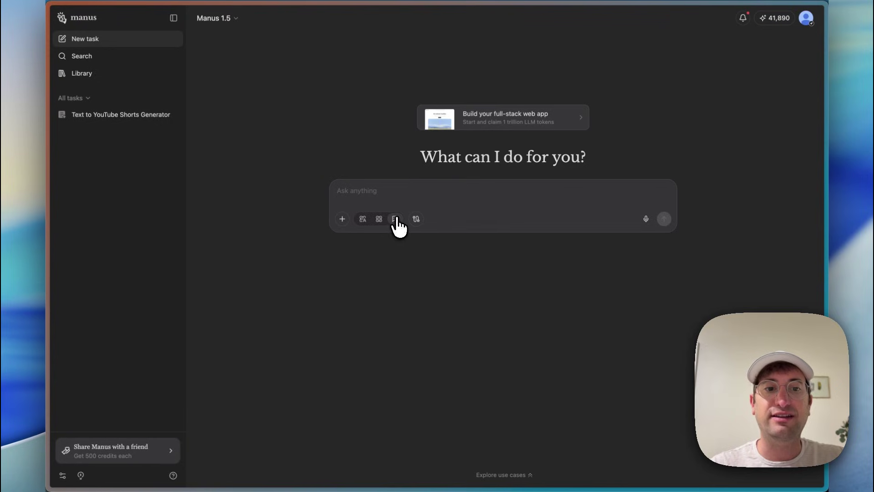
left_click(379, 220)
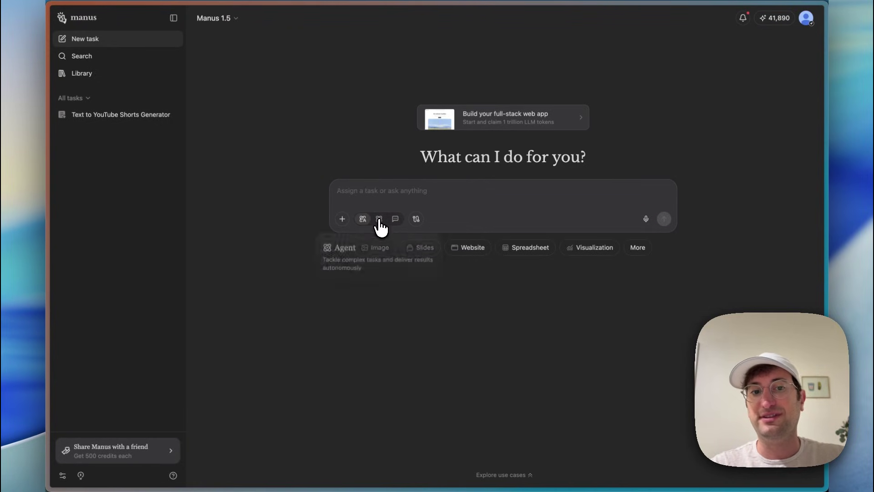
left_click(378, 219)
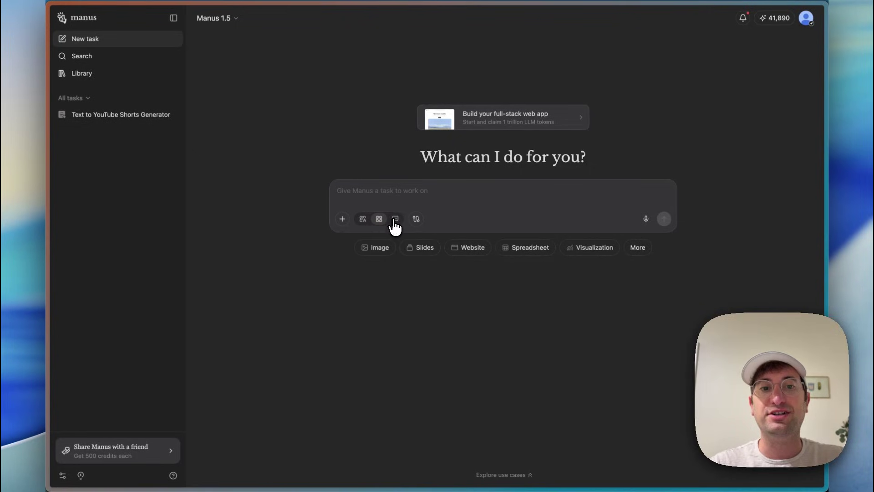
left_click(395, 219)
Check the connectors and attachment menus, then type the unique time-tracking SaaS landing page request.
left_click(416, 219)
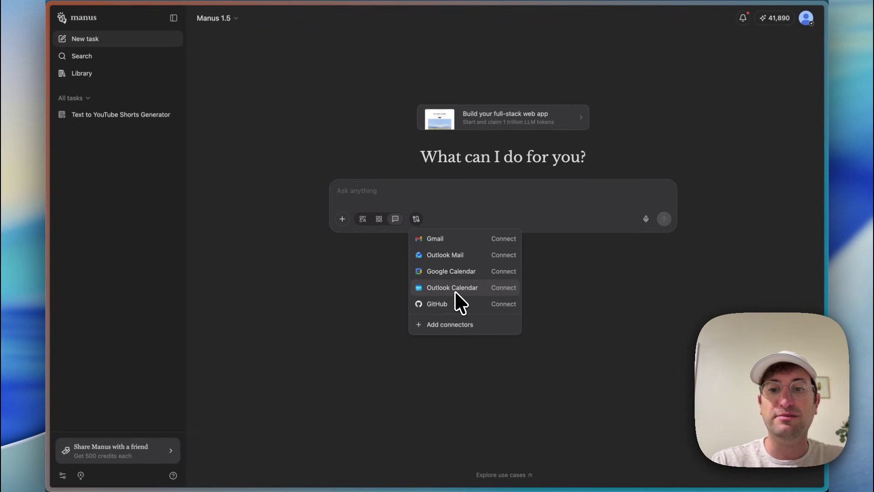
left_click(343, 219)
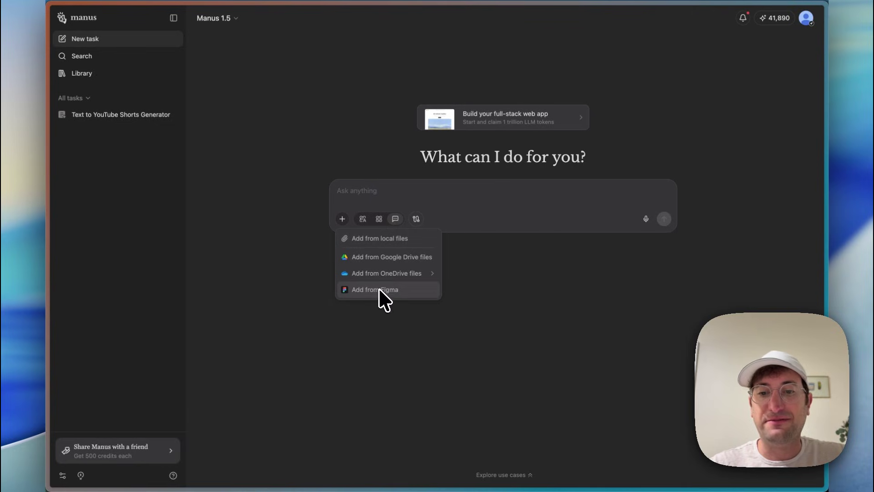
left_click(312, 235)
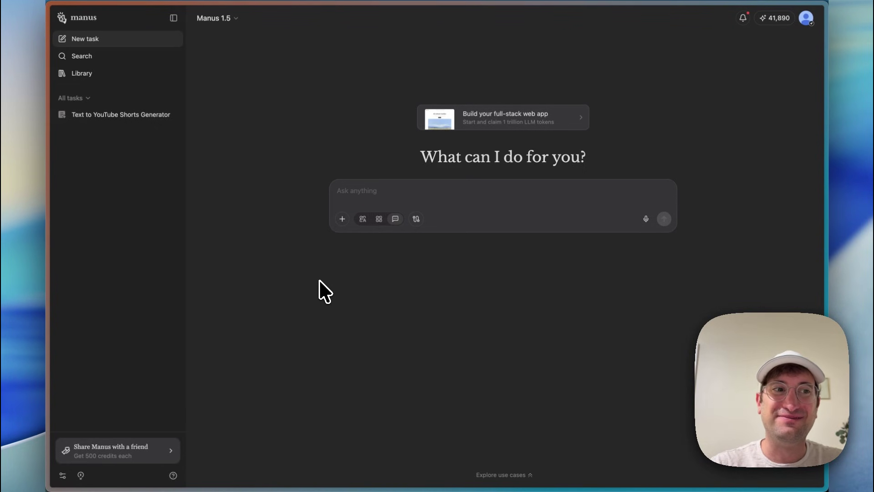
type("A landing page for a time tracking saas app. please make the design unique and not like every other AI landing page")
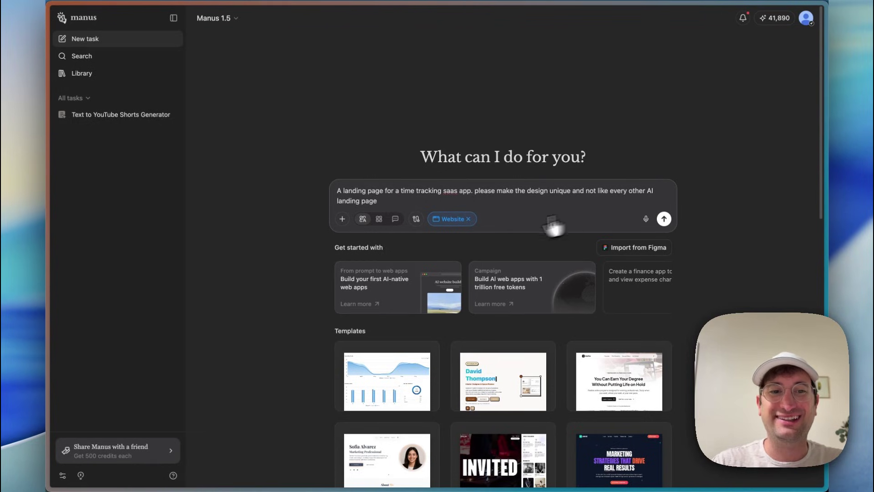
Submit the time-tracking landing page request and follow the TimeTrack build until it finishes.
left_click(663, 219)
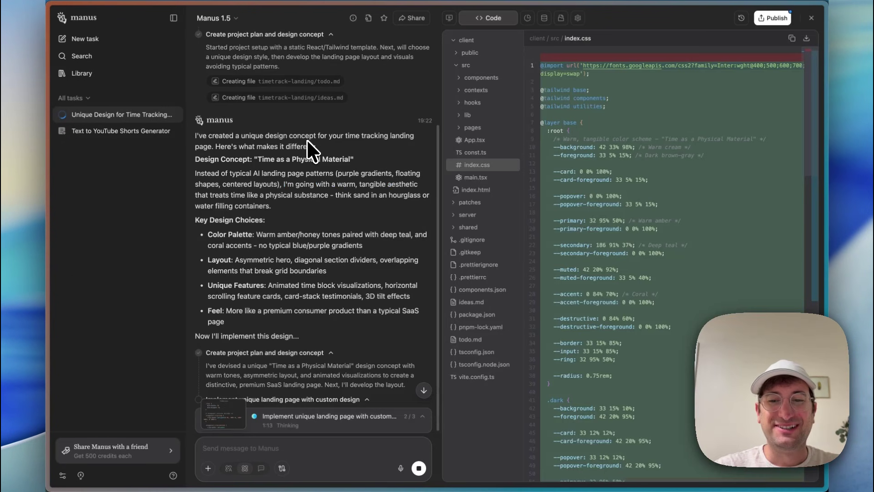
scroll(324, 180, "up", 3)
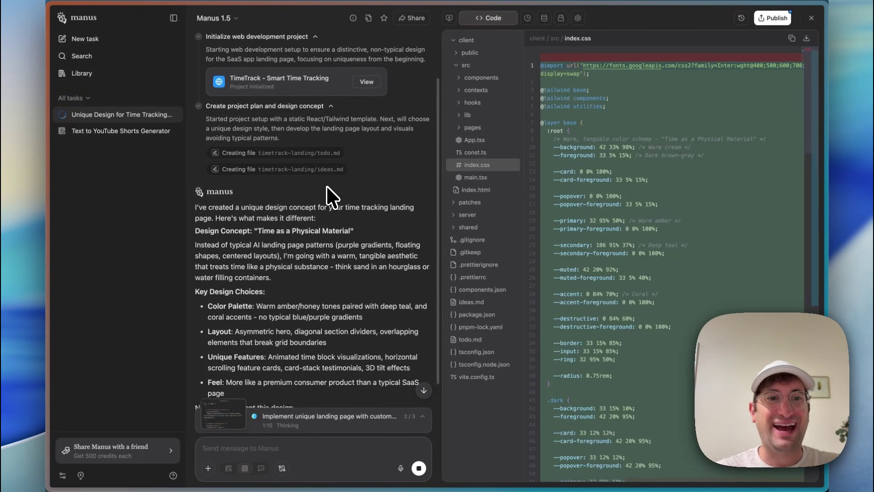
scroll(323, 242, "down", 1)
scroll(322, 244, "down", 2)
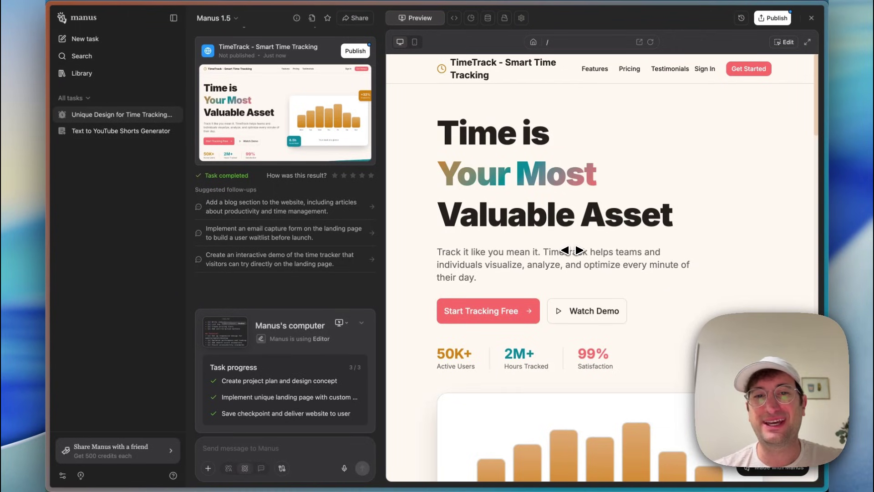
Reload the TimeTrack preview and inspect its hero headline.
scroll(656, 230, "down", 2)
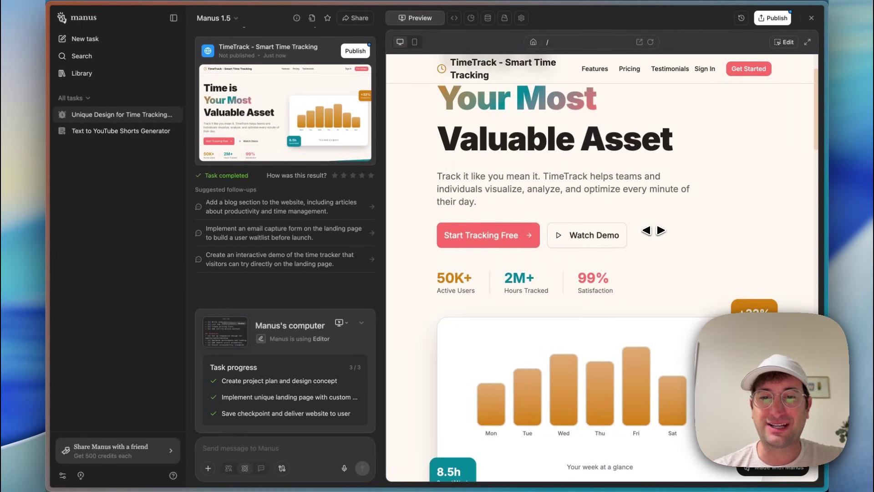
scroll(656, 228, "down", 10)
scroll(678, 221, "up", 12)
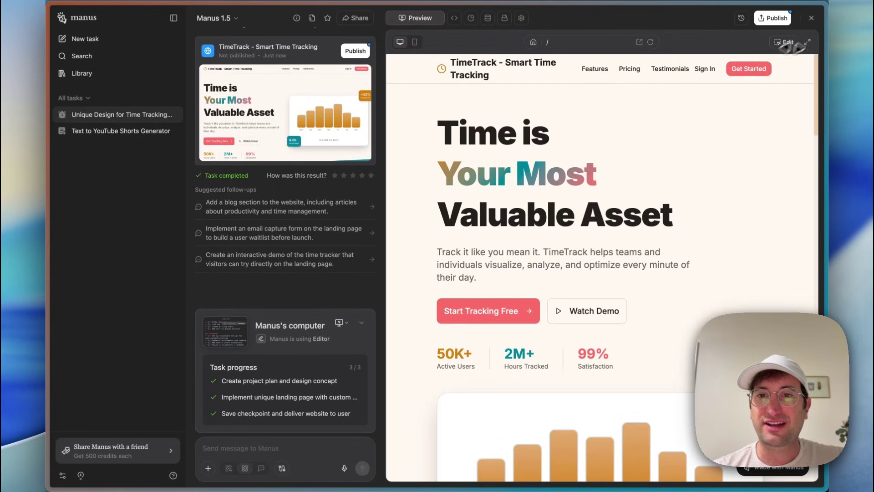
left_click(650, 42)
scroll(630, 262, "down", 2)
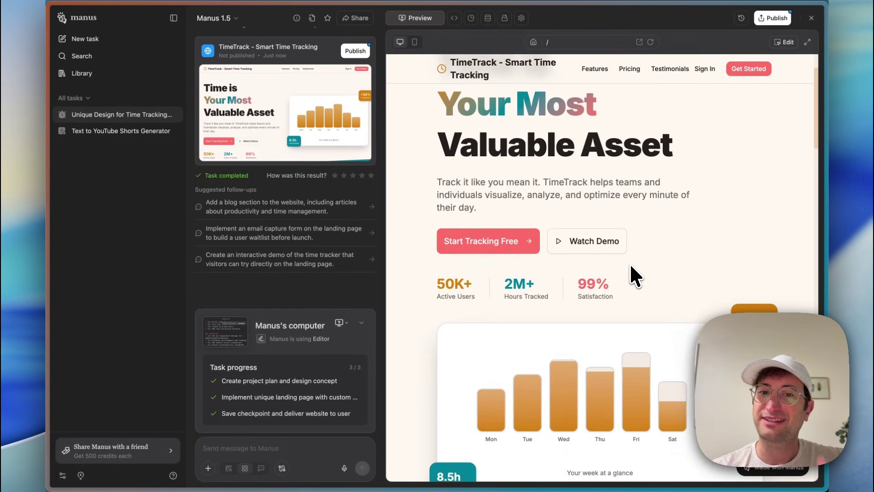
scroll(631, 268, "down", 3)
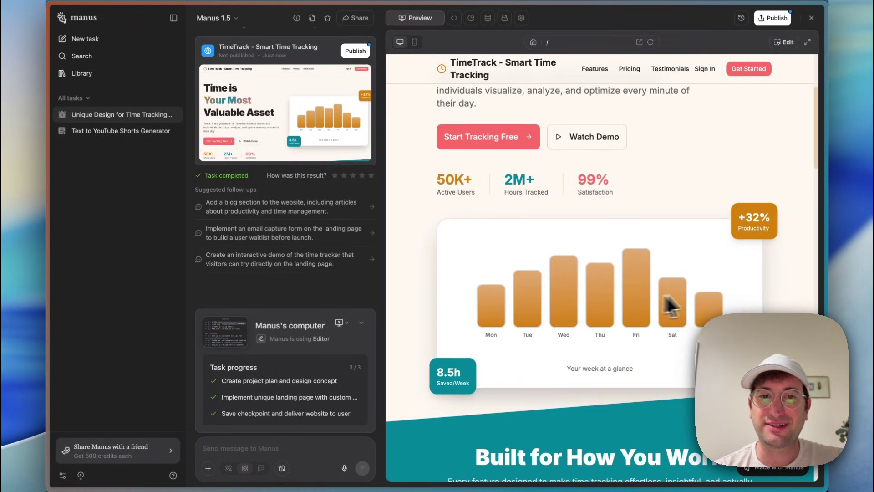
scroll(669, 306, "up", 5)
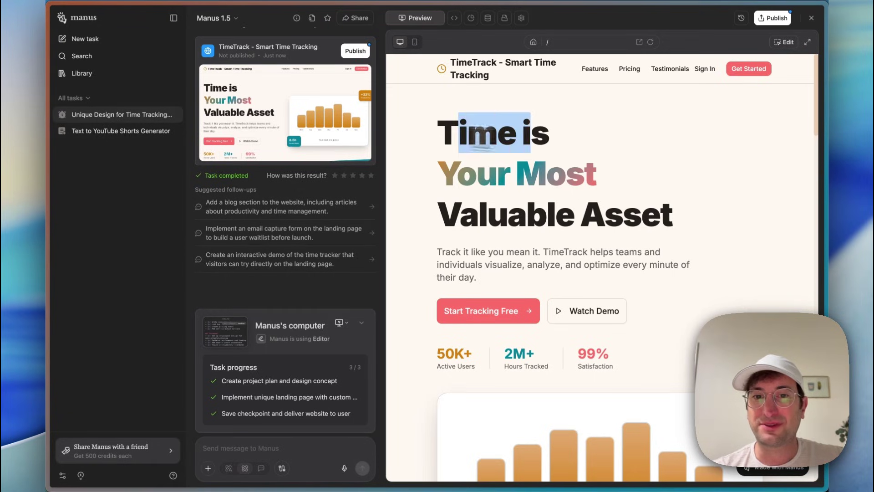
left_click_drag(531, 136, 692, 212)
left_click(692, 212)
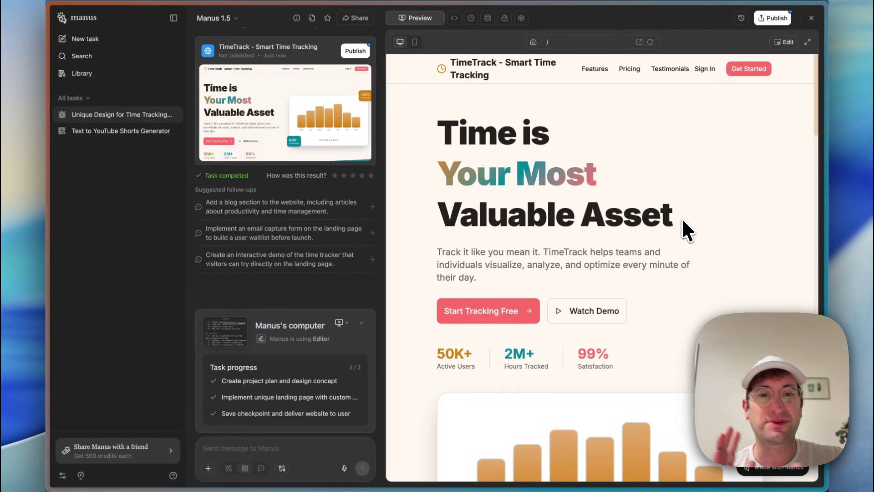
Scroll through features, setup, pricing and testimonials to the footer, then jump back to the hero.
scroll(682, 220, "down", 1)
scroll(532, 215, "down", 1)
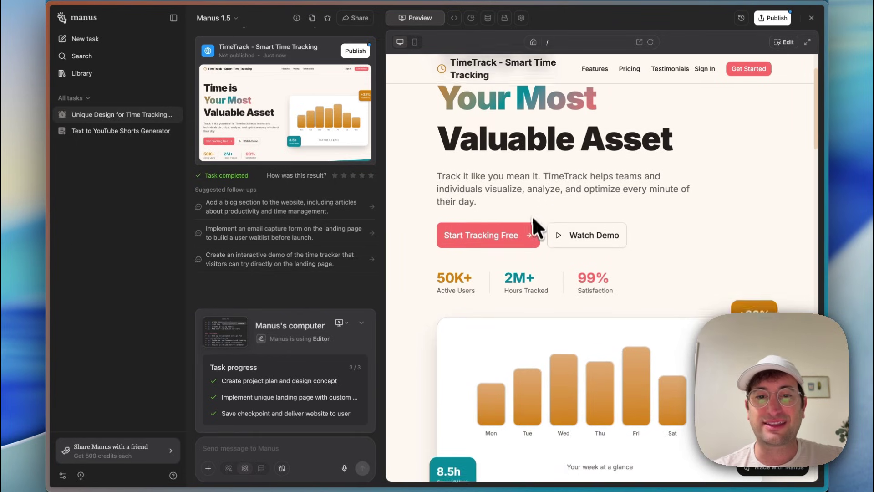
scroll(522, 223, "down", 5)
scroll(500, 183, "down", 8)
scroll(469, 182, "up", 3)
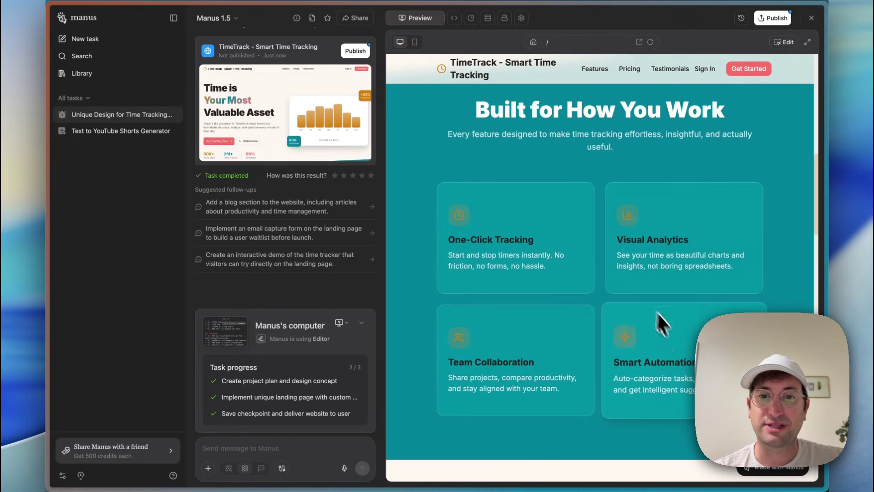
scroll(656, 321, "down", 8)
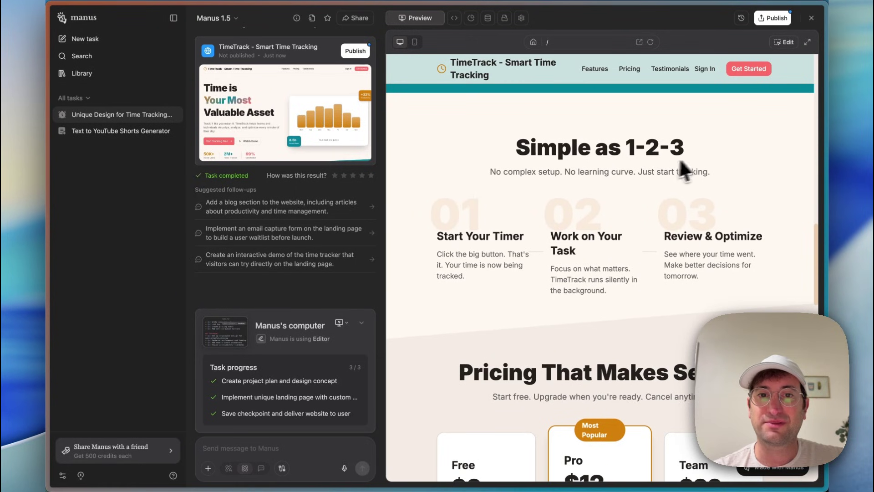
scroll(517, 234, "down", 5)
scroll(514, 241, "down", 5)
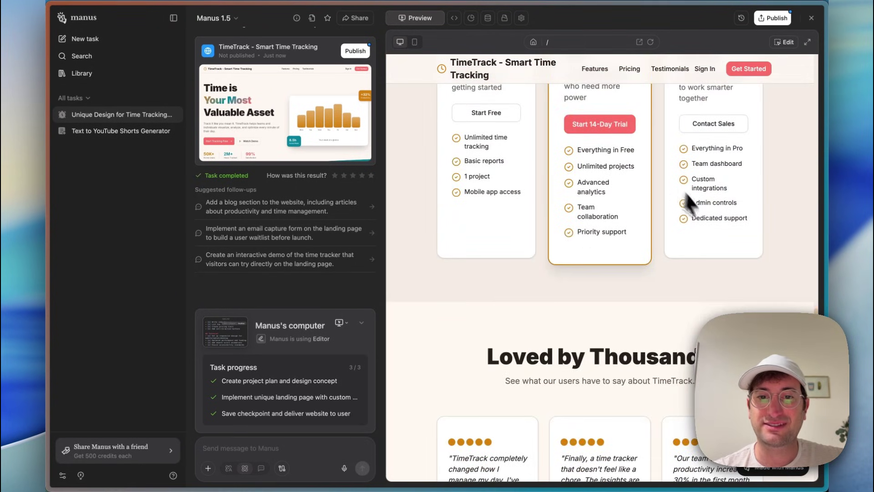
scroll(696, 214, "down", 5)
scroll(710, 173, "down", 3)
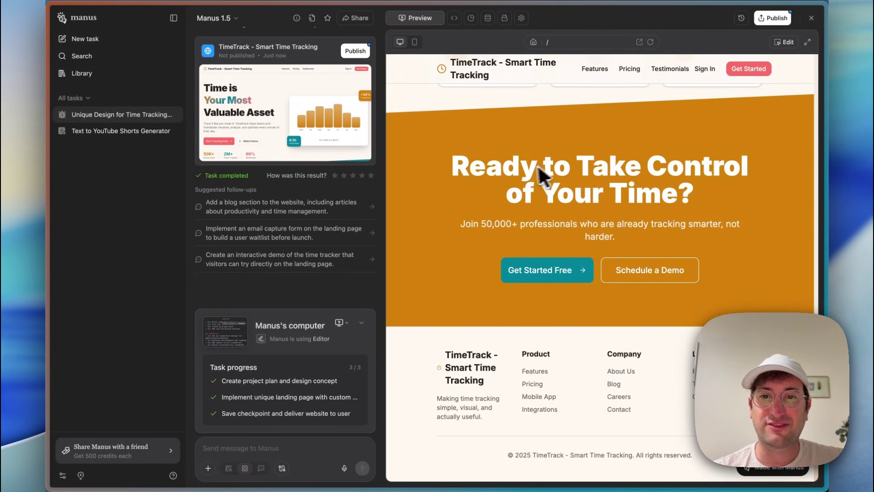
left_click(634, 276)
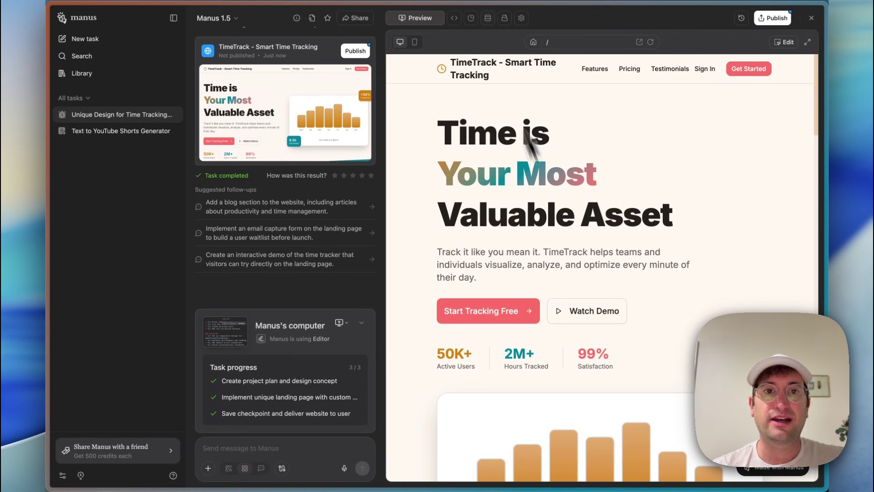
Check TimeTrack's Code, Database, File storage and Settings tabs, then return to Preview.
left_click(454, 19)
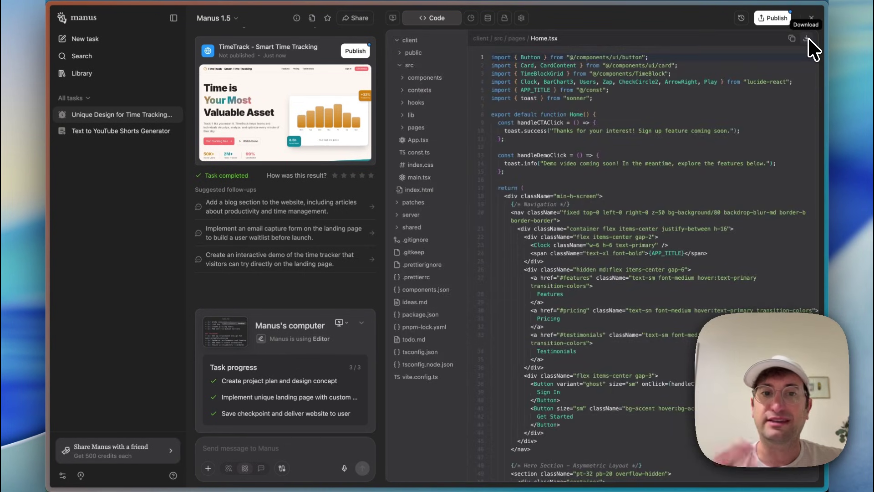
left_click(489, 19)
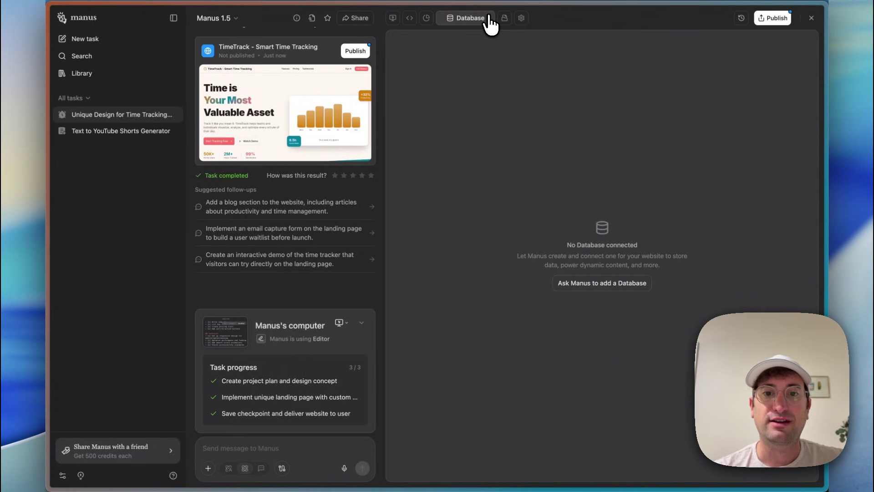
left_click(504, 18)
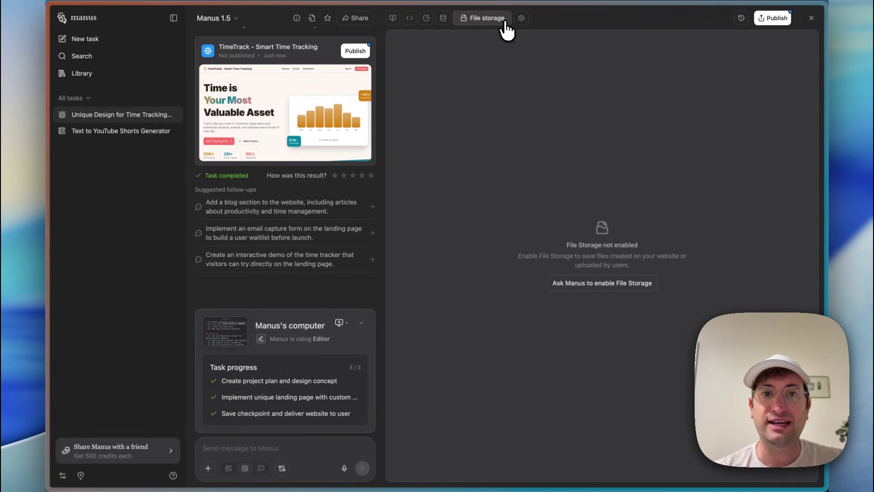
left_click(520, 19)
left_click(444, 20)
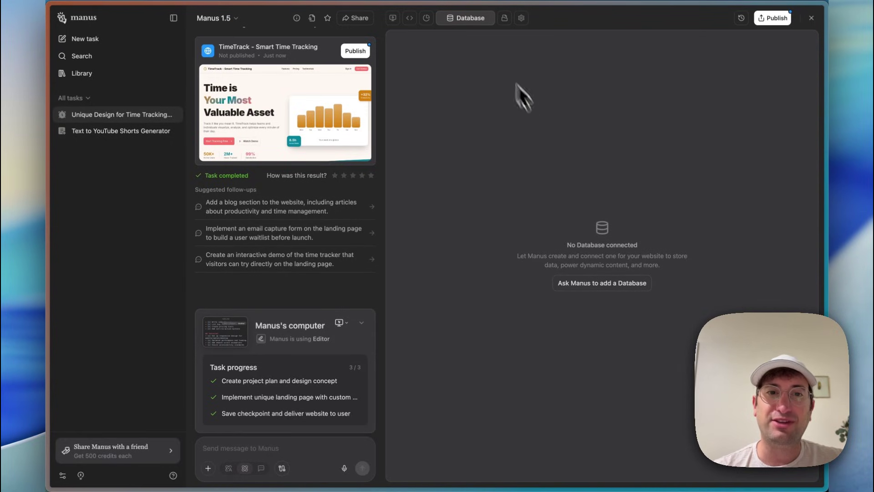
left_click(393, 19)
Submit a new website task for a Flappy Bird game with user login and a high-score database.
left_click(86, 39)
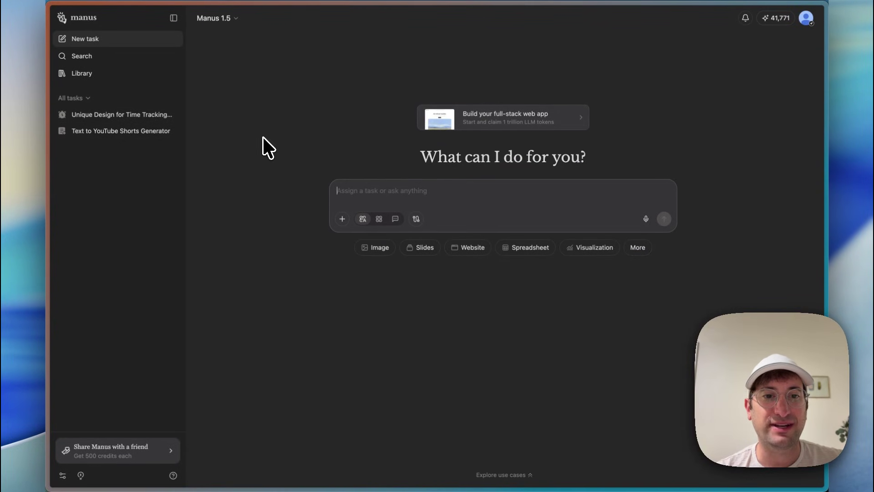
left_click(495, 122)
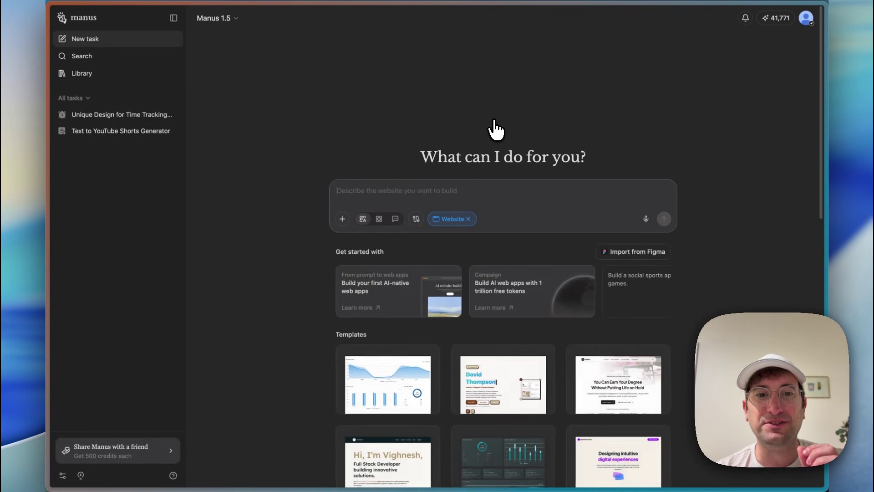
left_click(464, 191)
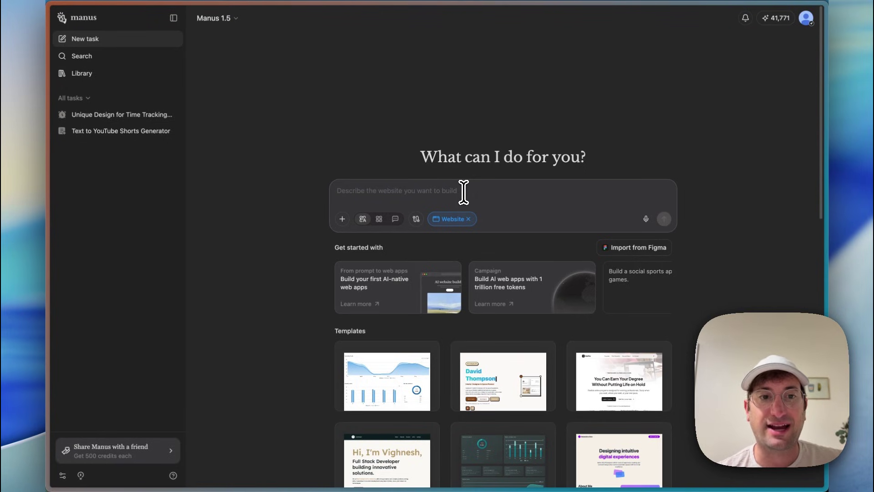
type("Let's build a game of flappy bird with a database to save high scores, and users need to log in.")
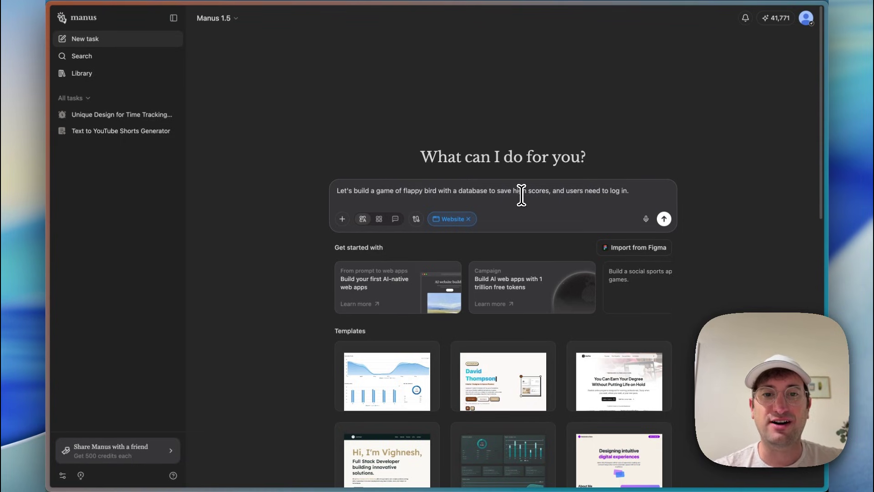
key("Return")
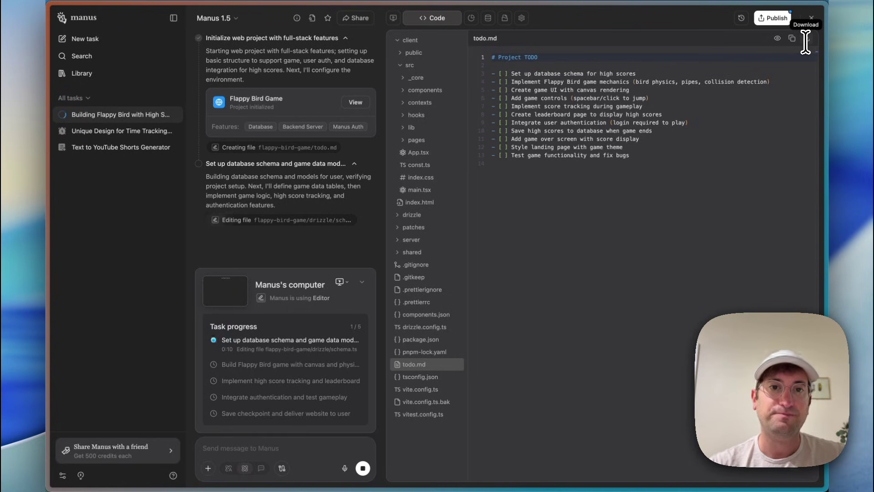
View the Flappy Bird preview, then open a fresh task with Ctrl+K.
left_click(394, 18)
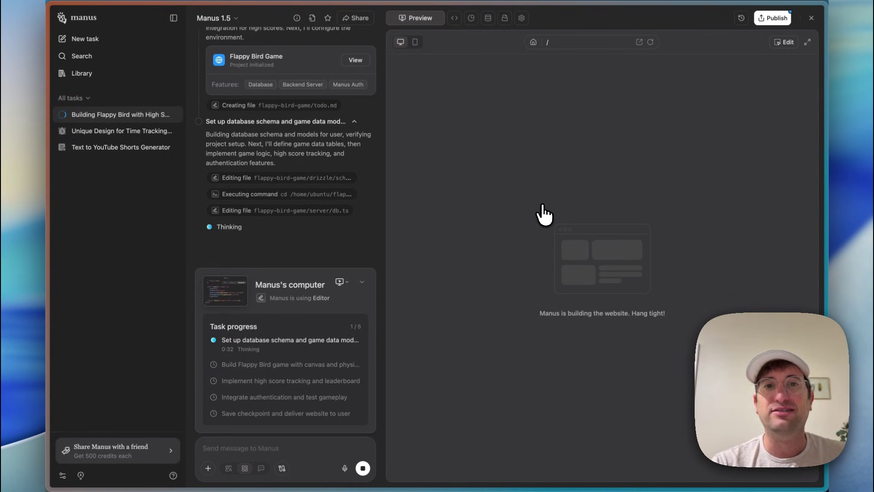
key("ctrl+k")
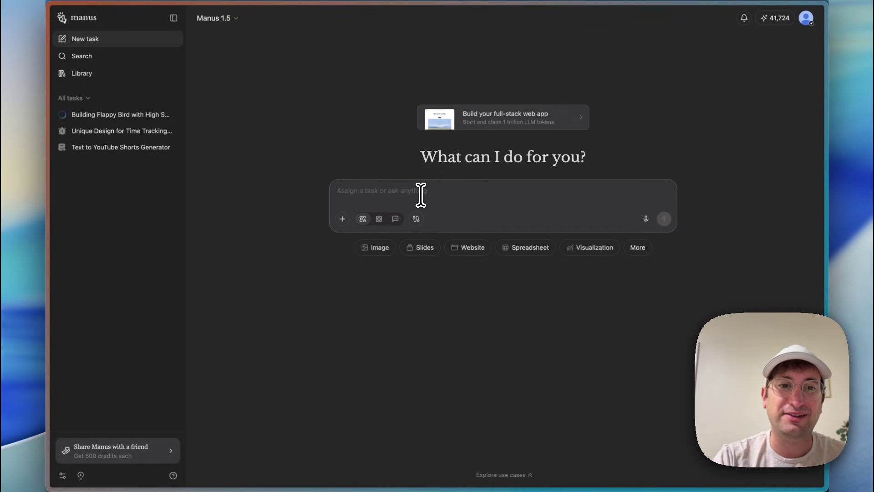
Submit the Los Angeles dentist offices research request and watch the agent's browser work.
type("I need you to do research into dentist offices in Los Angeles California. please make a list of their name, phone number, and email address. then create a CRM with that data.")
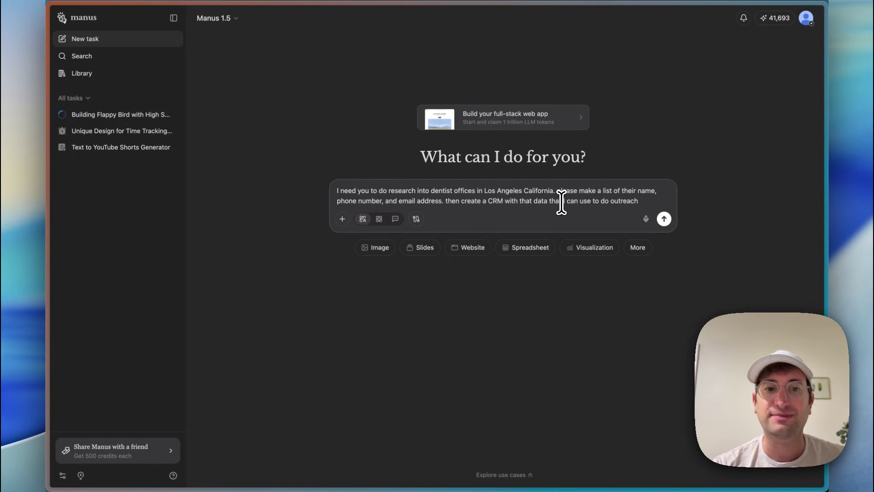
key("Return")
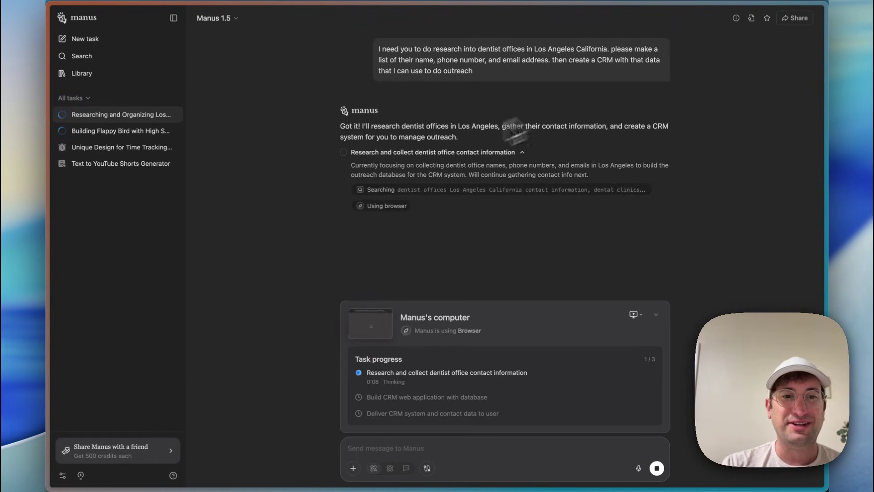
left_click(384, 211)
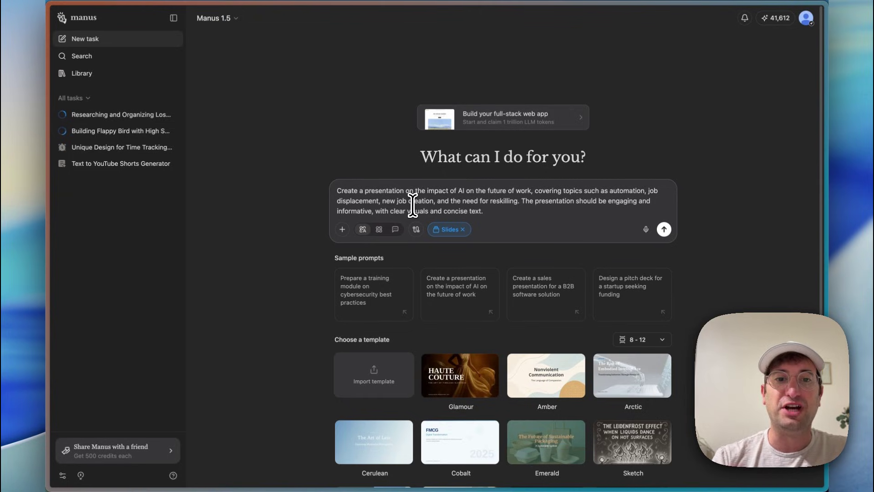
Submit the slides request on AI's impact on the future of work.
key("Return")
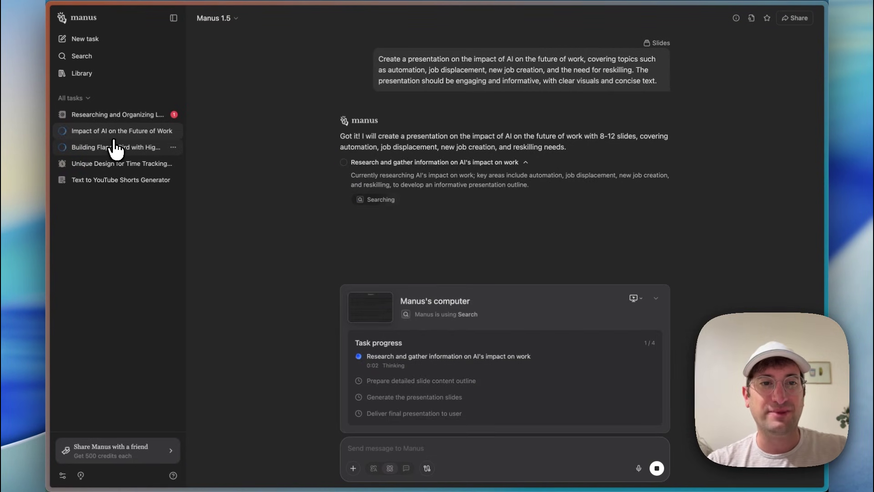
Open the Building Flappy Bird task from the sidebar.
left_click(115, 147)
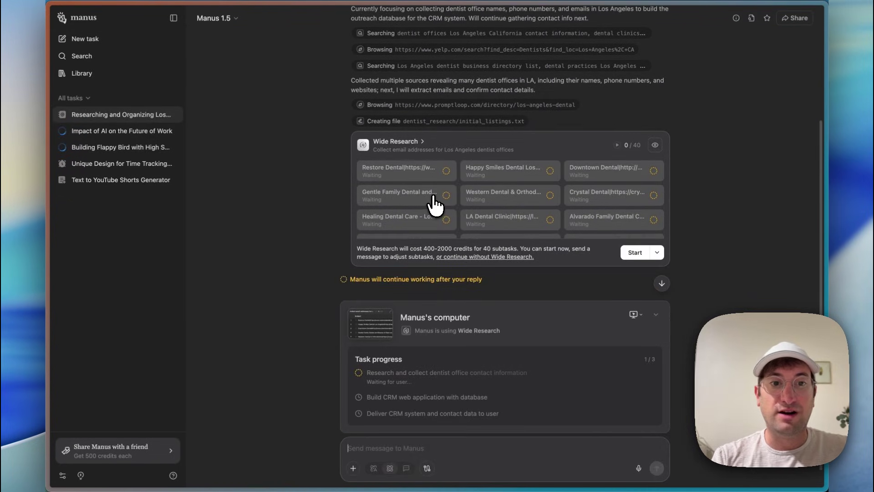
Scroll through the 40 proposed Wide Research subtasks for Los Angeles dentist office emails.
scroll(434, 205, "down", 3)
scroll(336, 241, "down", 1)
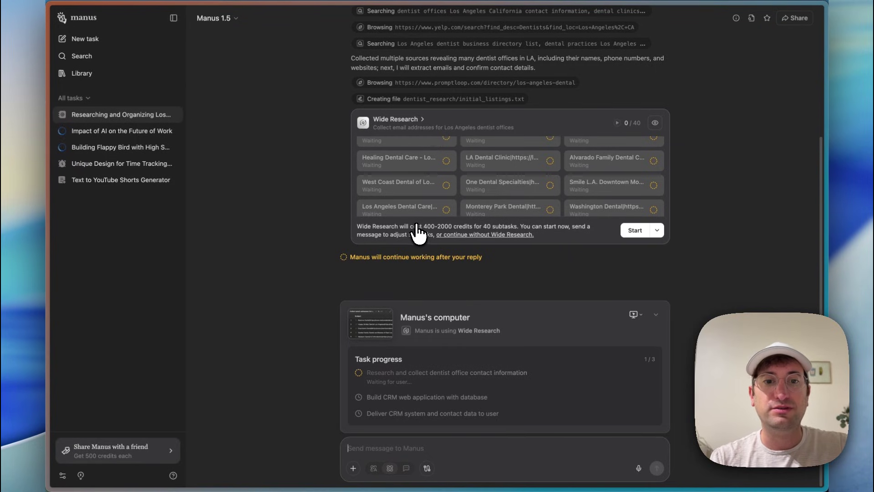
scroll(412, 196, "up", 2)
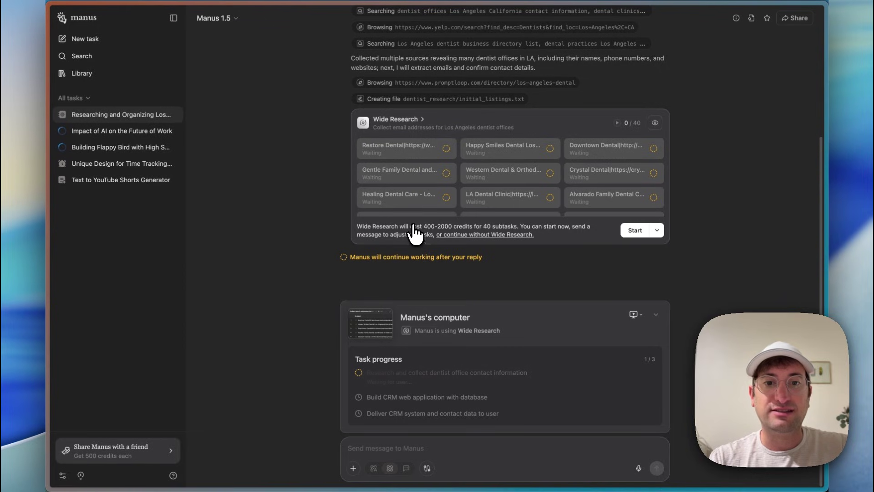
scroll(427, 196, "down", 2)
scroll(427, 196, "down", 2)
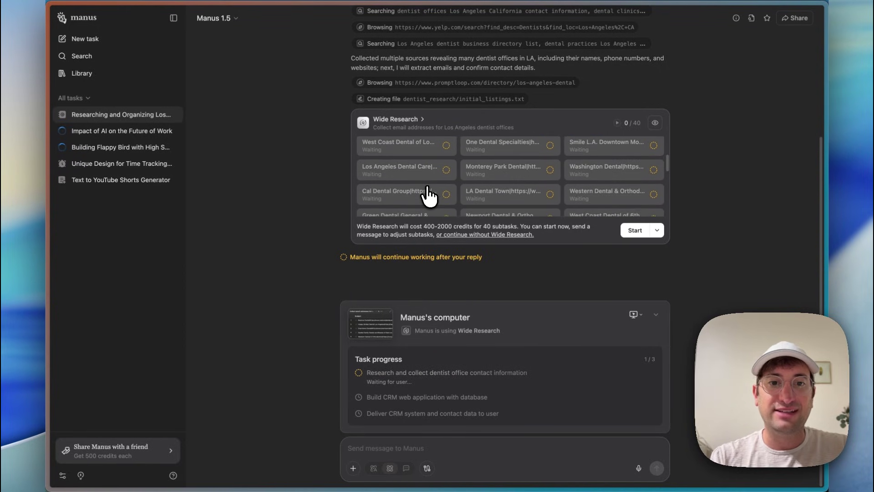
scroll(433, 198, "down", 1)
scroll(439, 191, "down", 2)
scroll(441, 180, "down", 2)
scroll(451, 182, "down", 1)
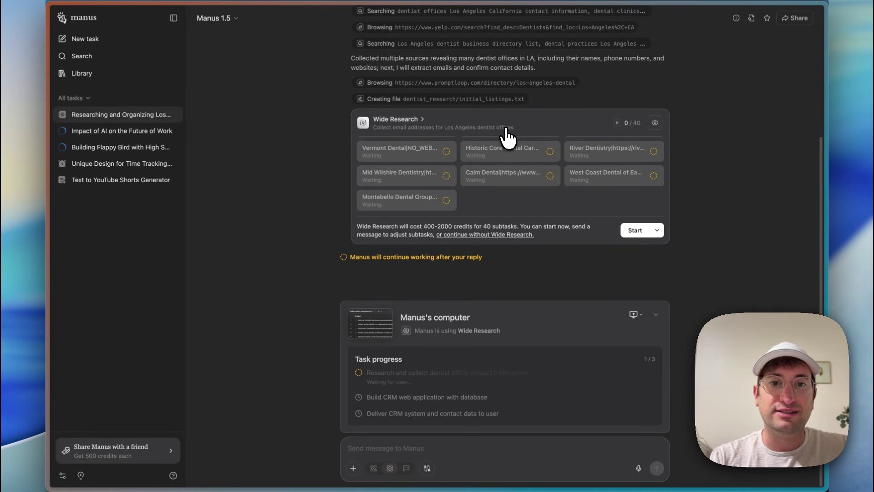
scroll(541, 187, "up", 10)
Launch the Wide Research subtasks collecting dentist emails, then scroll down the task chat.
left_click(635, 230)
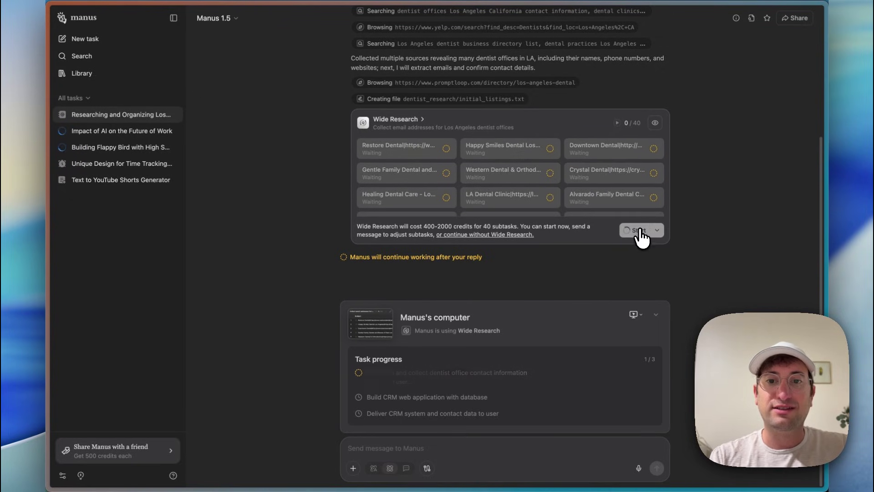
scroll(487, 212, "down", 3)
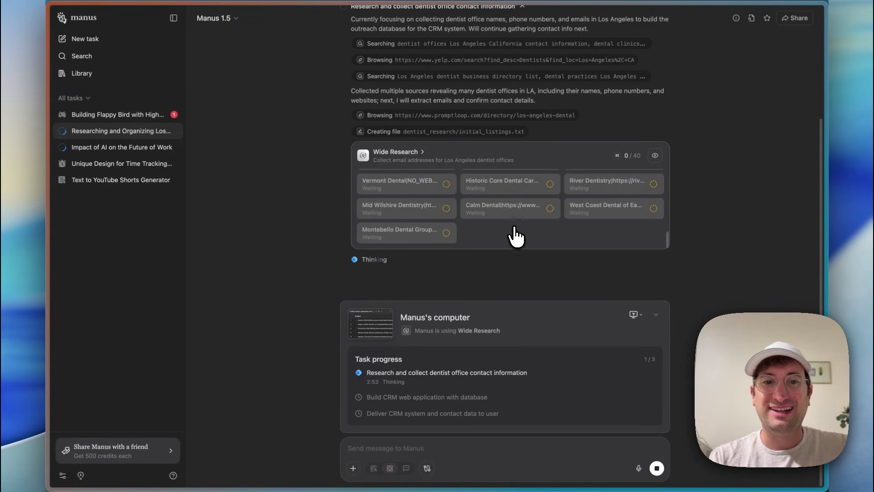
scroll(455, 221, "down", 2)
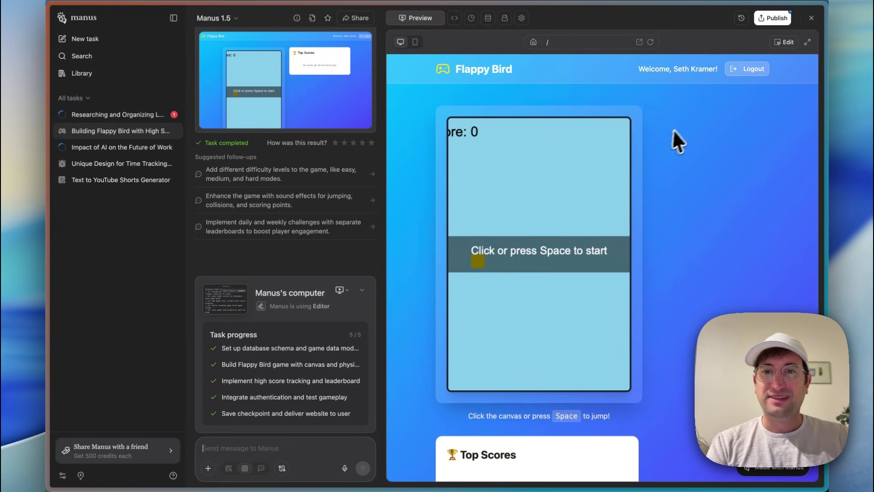
Log out and back into the Flappy Bird preview, then play a round with Space.
left_click(747, 69)
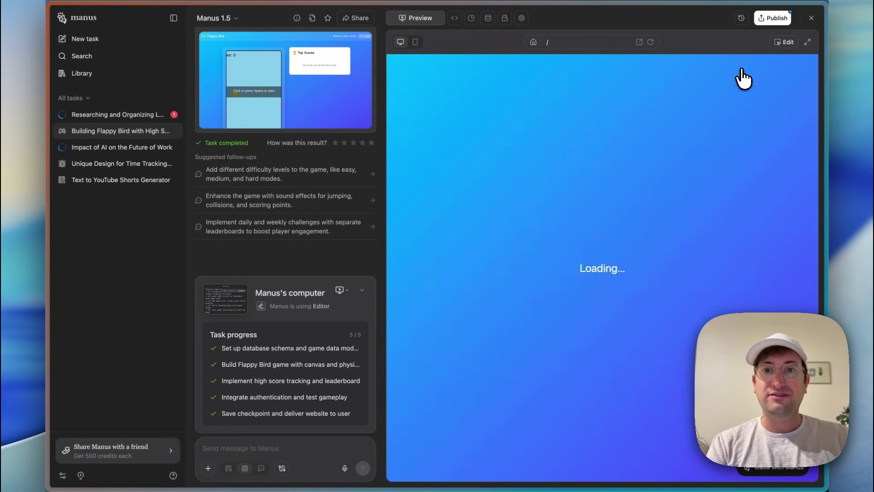
left_click(615, 319)
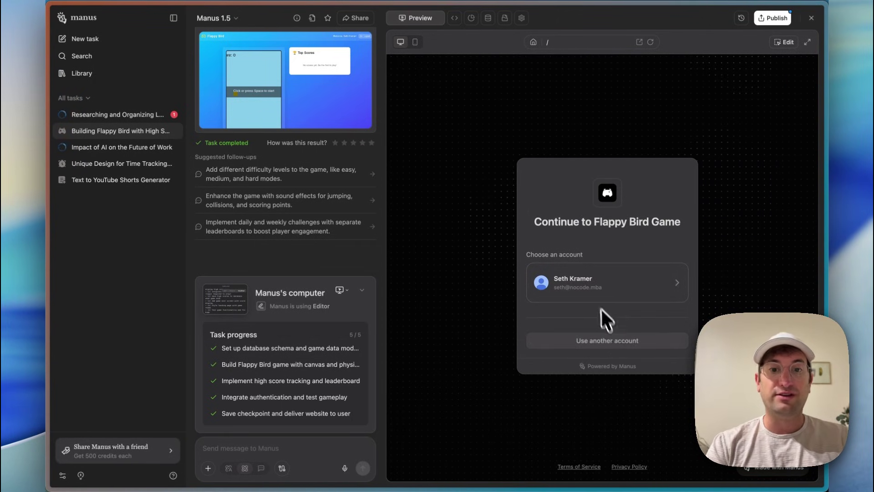
left_click(592, 291)
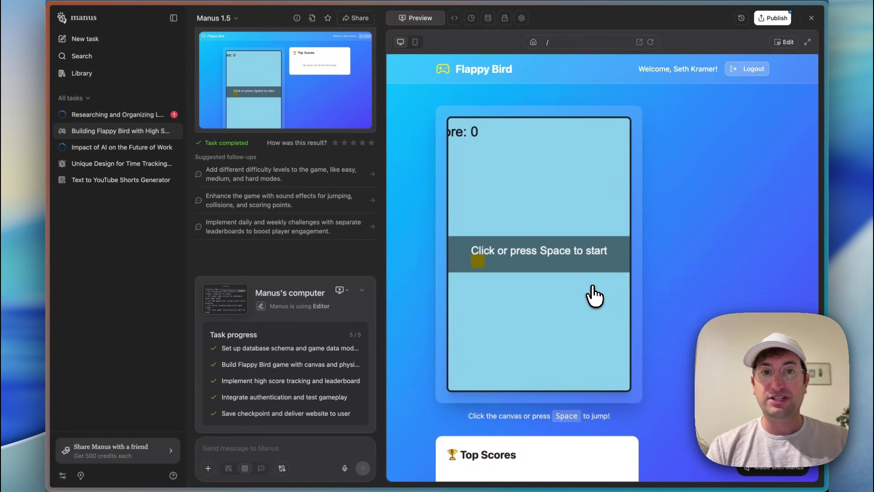
left_click(540, 269)
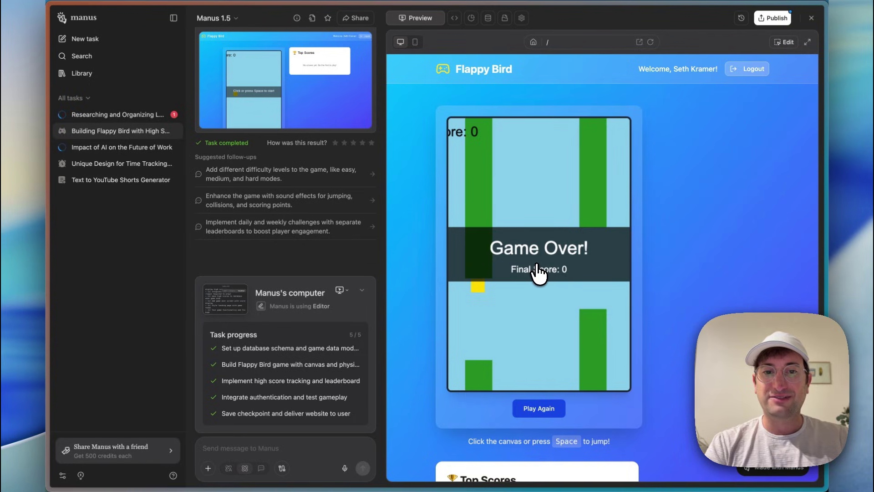
left_click(538, 408)
key("space")
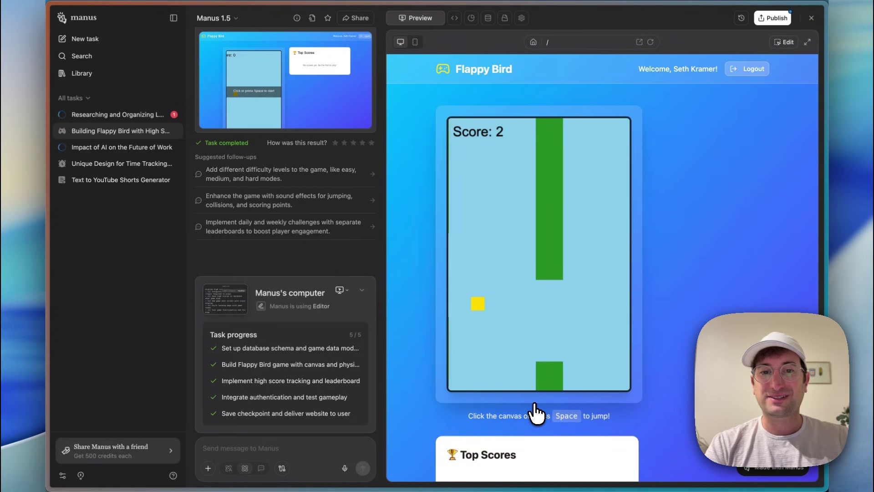
Check the Top Scores leaderboard showing the saved score of 2 and reset for another round.
scroll(514, 273, "down", 2)
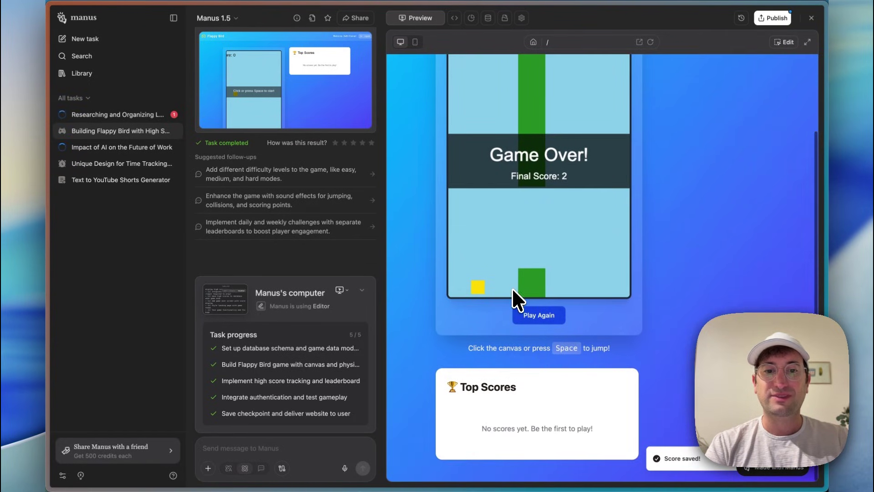
scroll(565, 368, "up", 2)
scroll(546, 389, "down", 2)
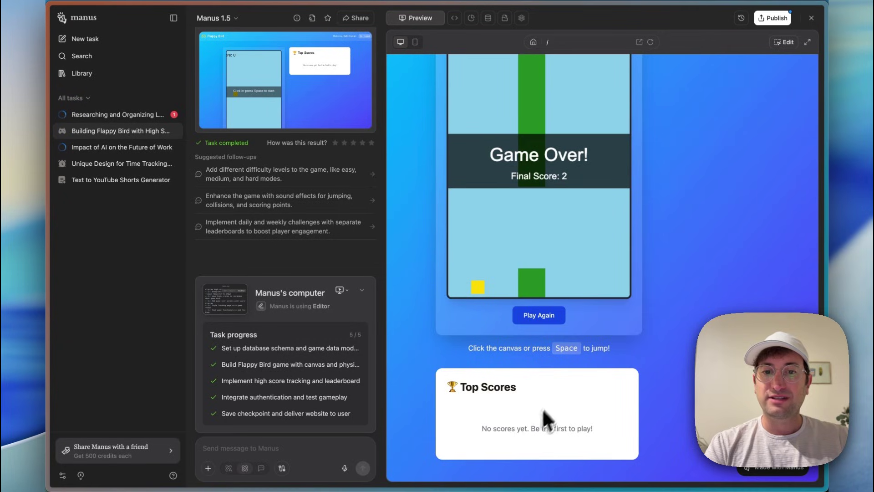
left_click(536, 317)
scroll(660, 145, "up", 3)
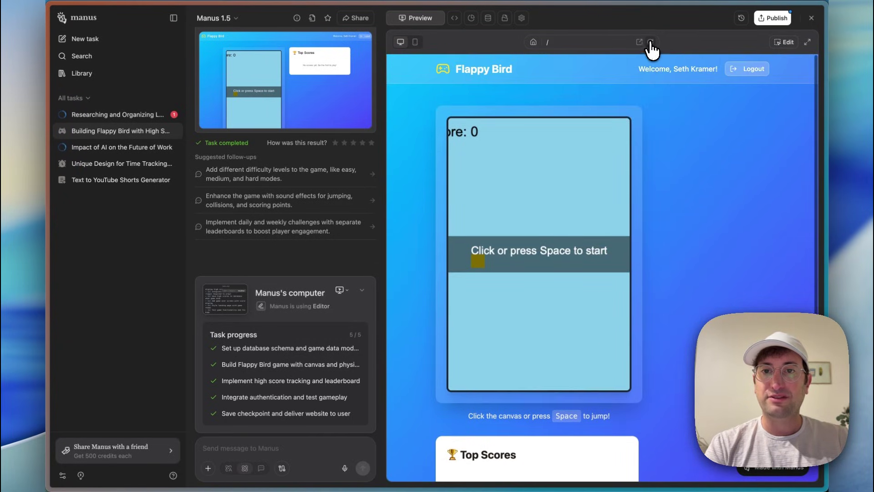
scroll(656, 205, "down", 1)
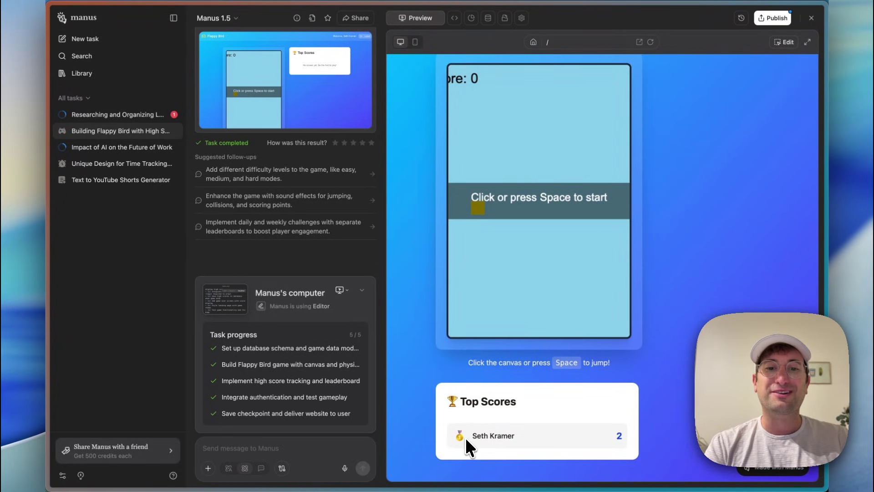
left_click_drag(469, 436, 533, 447)
left_click(622, 435)
scroll(569, 273, "up", 2)
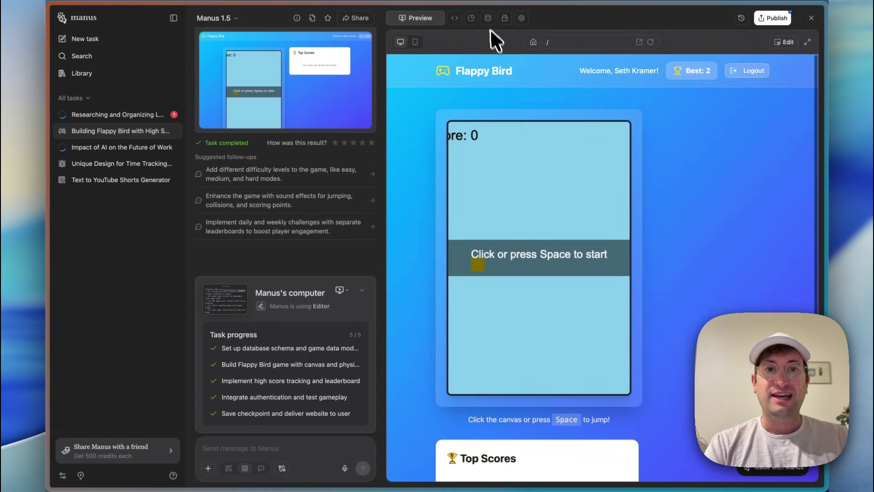
left_click(488, 18)
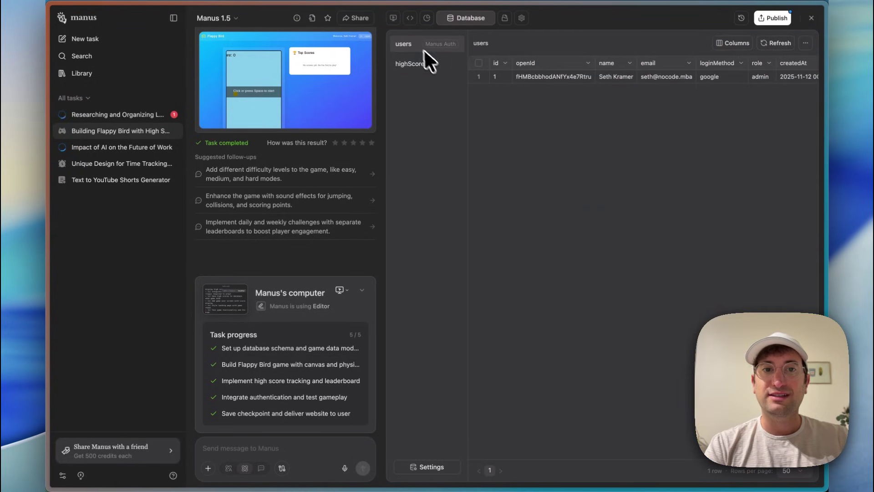
Confirm the score of 2 in the highScores table, then publish the Flappy Bird game live.
scroll(610, 84, "right", 5)
scroll(610, 80, "left", 5)
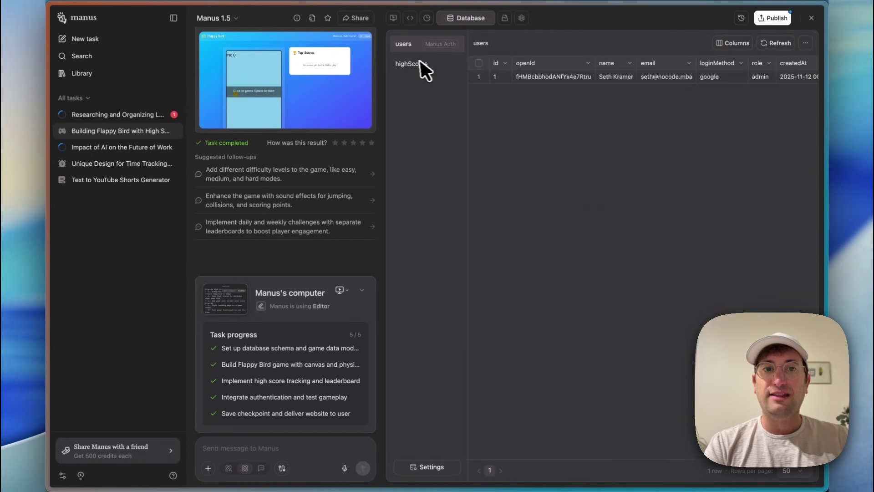
left_click(412, 63)
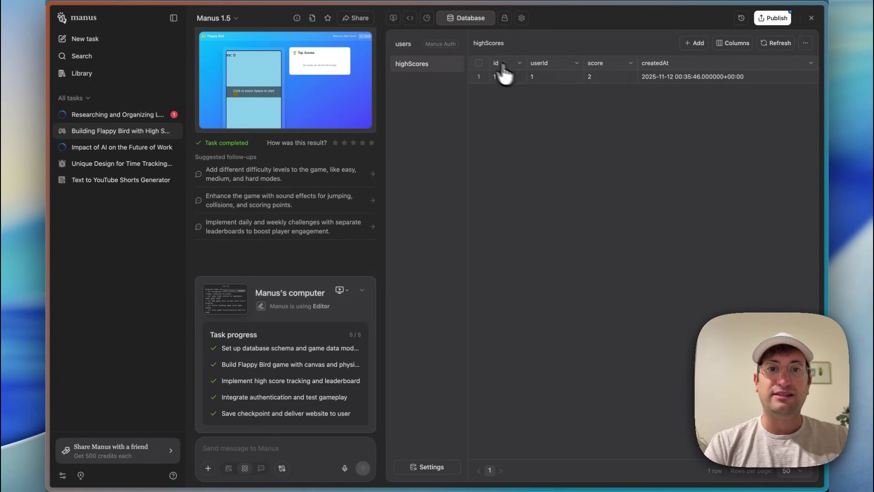
left_click(540, 77)
left_click(549, 154)
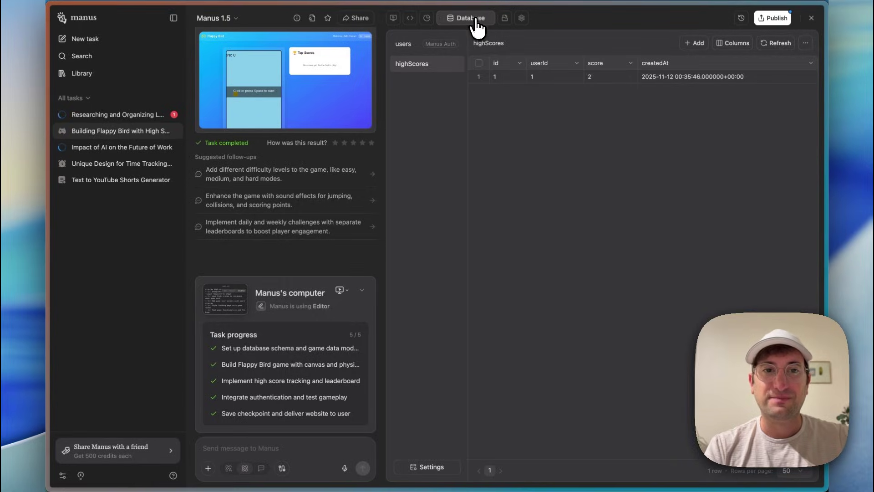
left_click(772, 17)
left_click(735, 96)
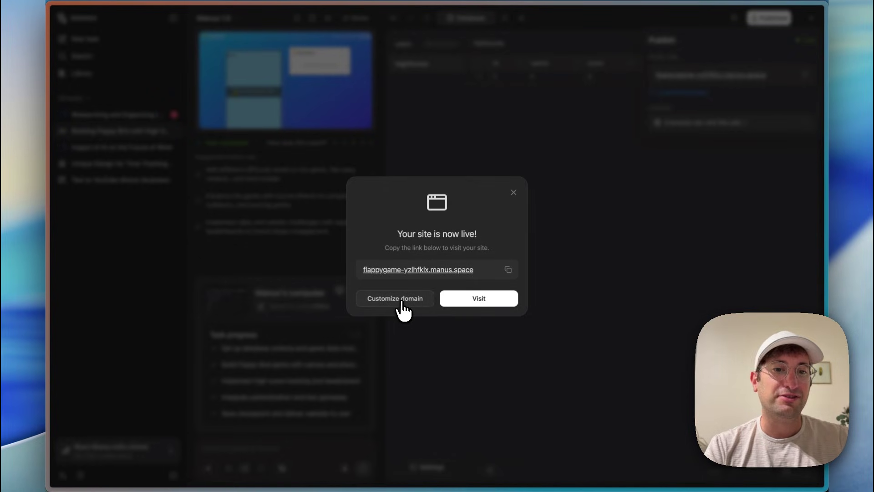
Visit the published Flappy Bird site in a full window and log in.
left_click(425, 269)
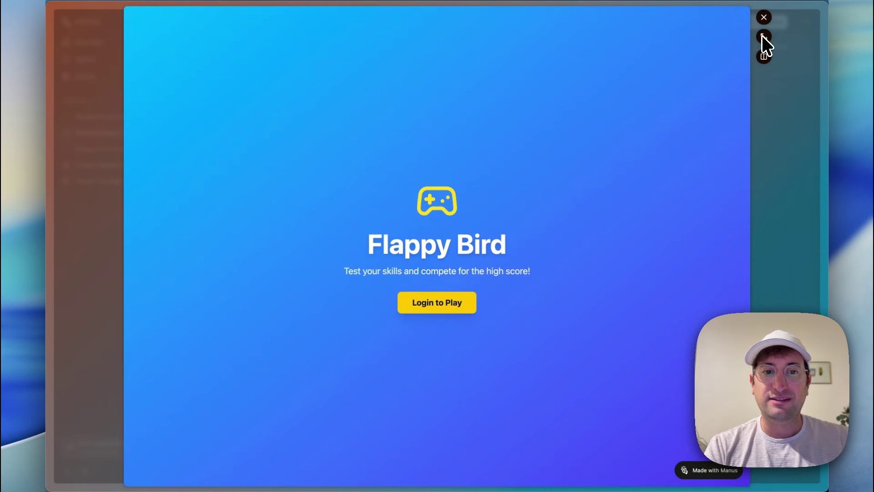
left_click(763, 37)
left_click(454, 314)
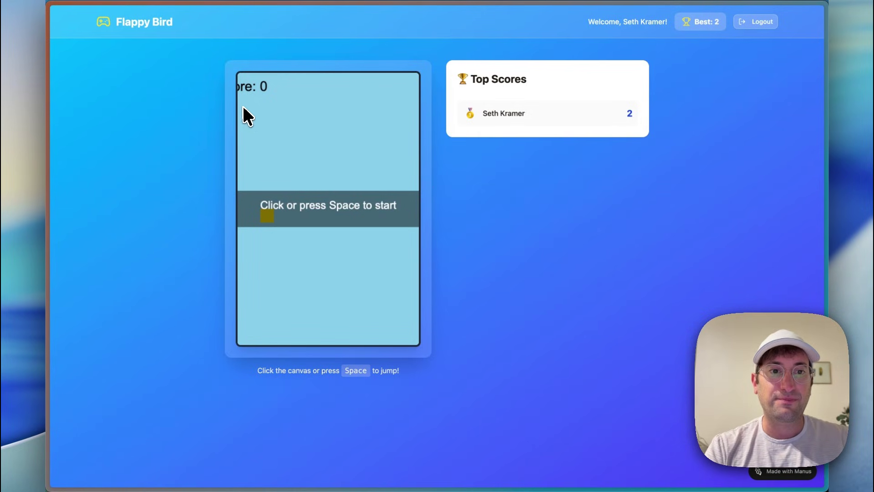
Play rounds on the live game, adding a second score of 2 to the leaderboard.
left_click(326, 214)
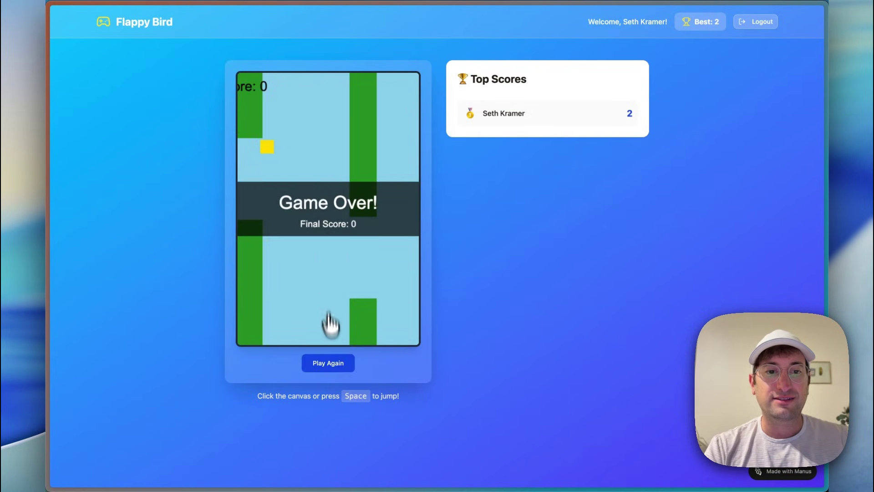
left_click(328, 360)
key("space")
key("space")
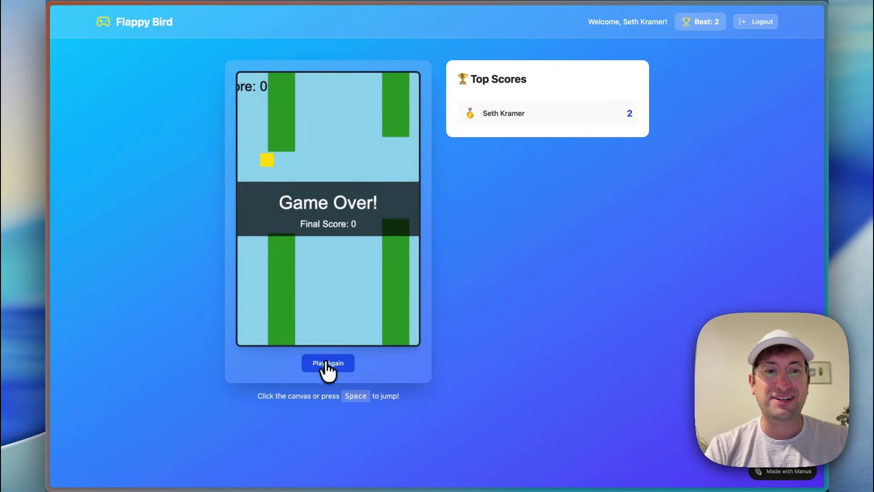
left_click(325, 363)
key("space")
key("space")
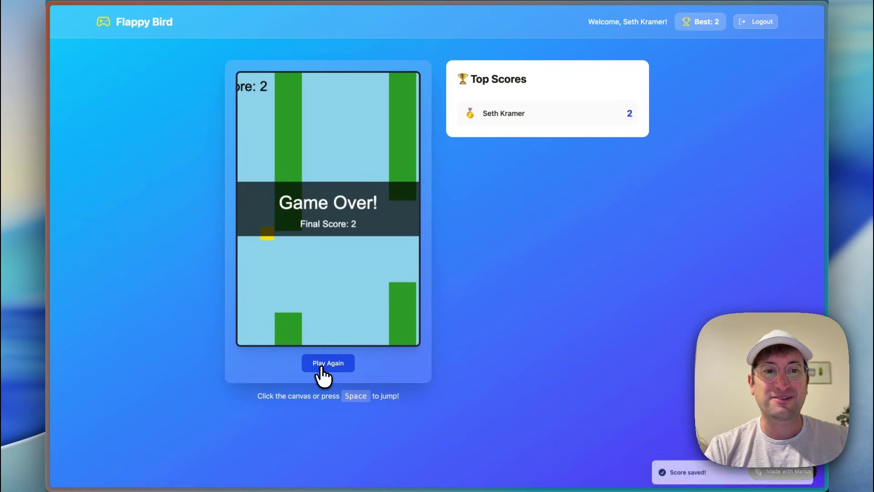
left_click(322, 364)
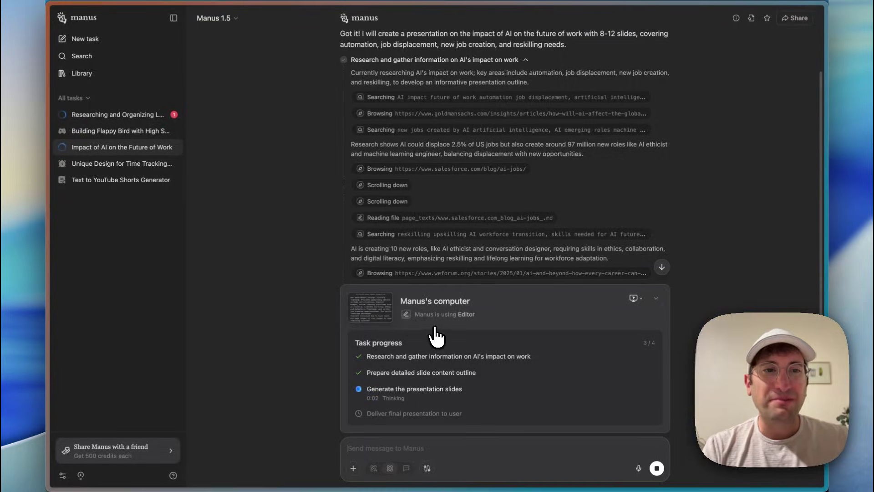
mouse_move(456, 80)
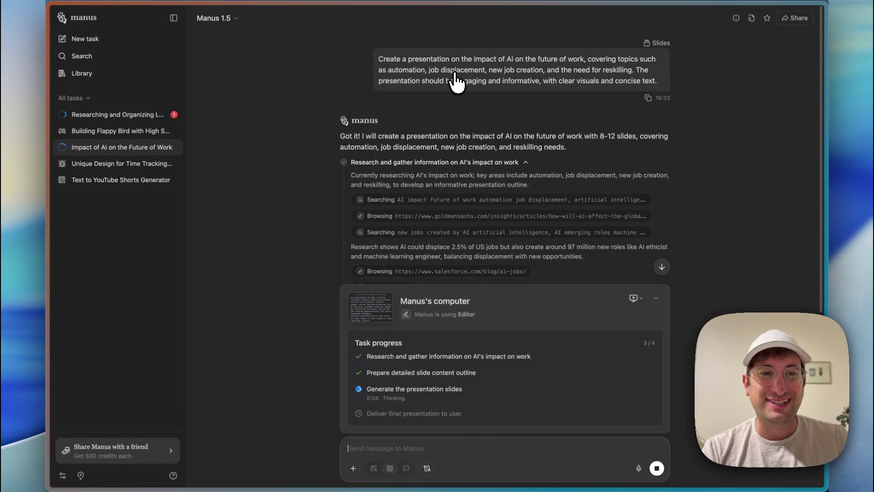
scroll(455, 82, "down", 10)
scroll(455, 216, "up", 10)
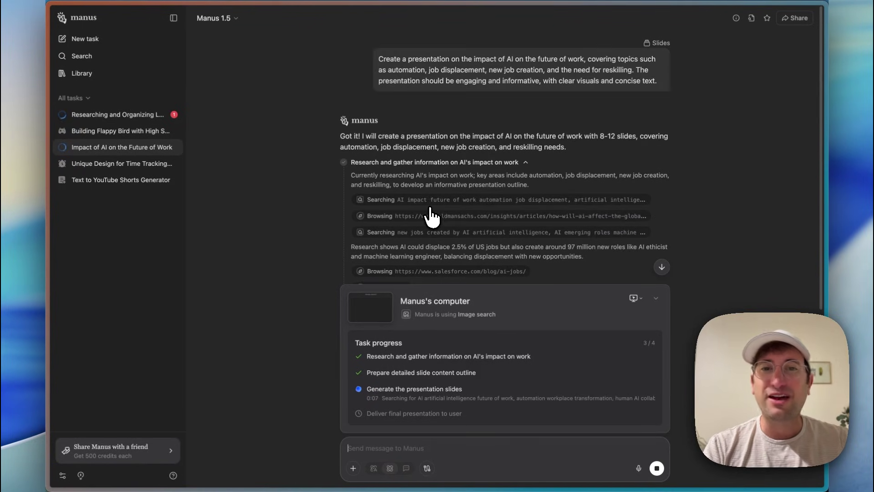
scroll(460, 182, "down", 2)
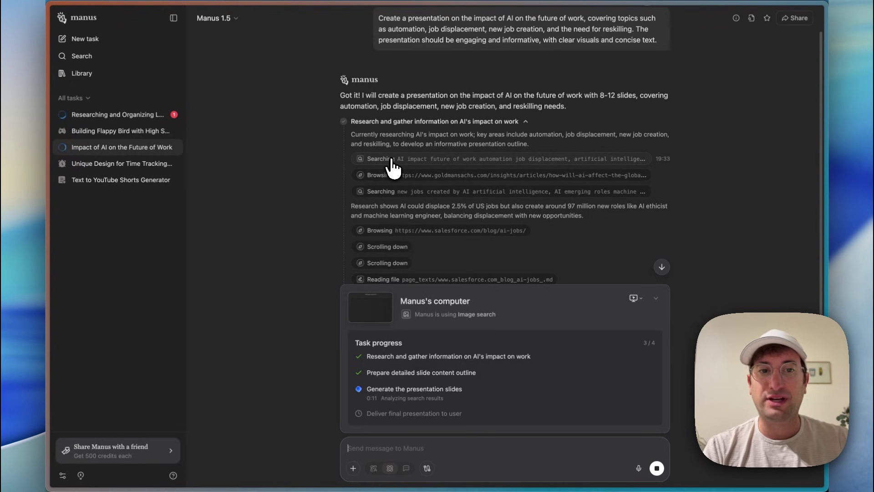
scroll(444, 109, "up", 2)
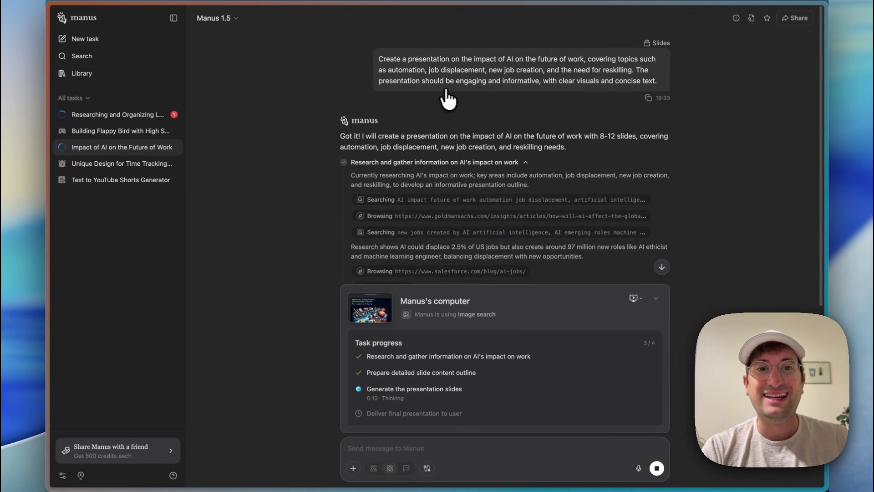
scroll(460, 84, "down", 1)
scroll(457, 85, "down", 2)
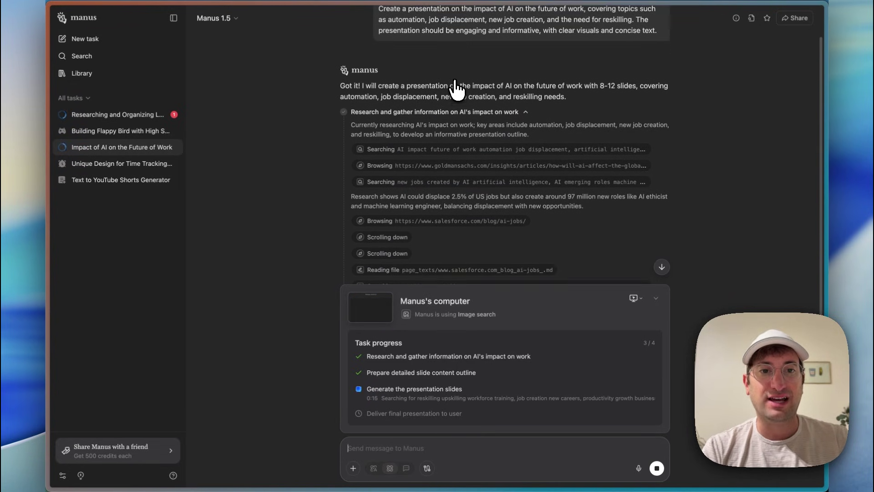
scroll(455, 87, "down", 2)
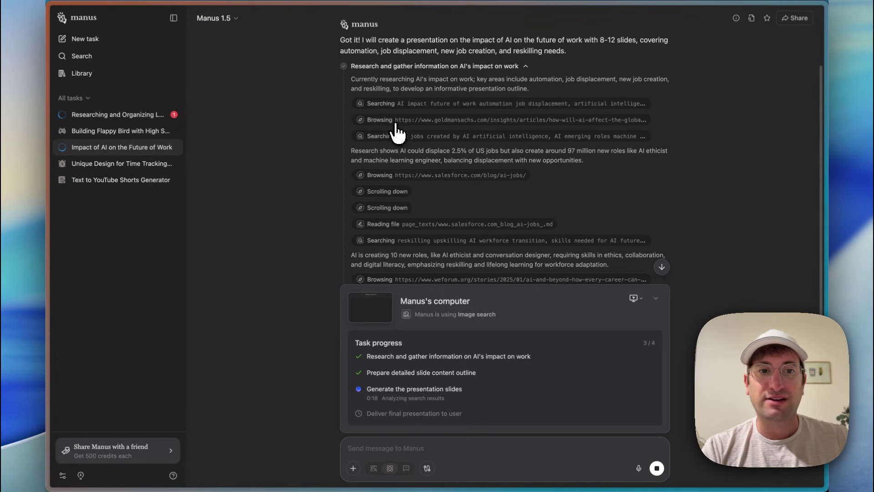
scroll(398, 199, "down", 2)
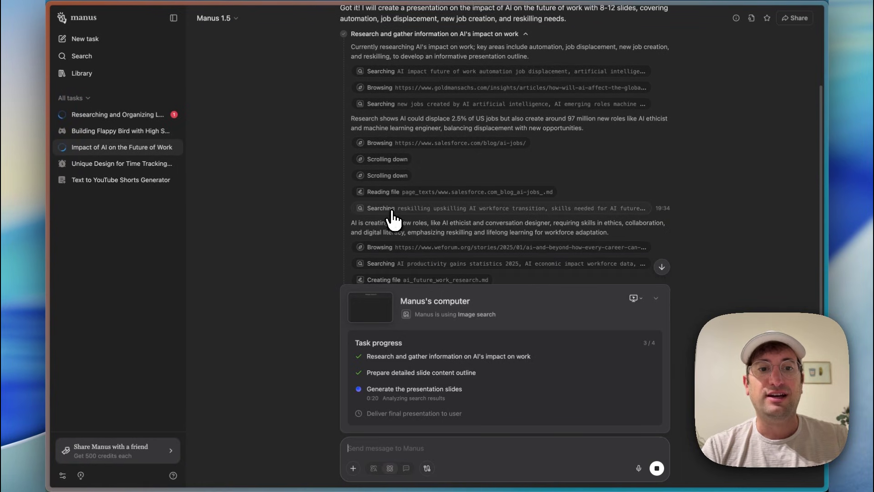
scroll(393, 221, "down", 6)
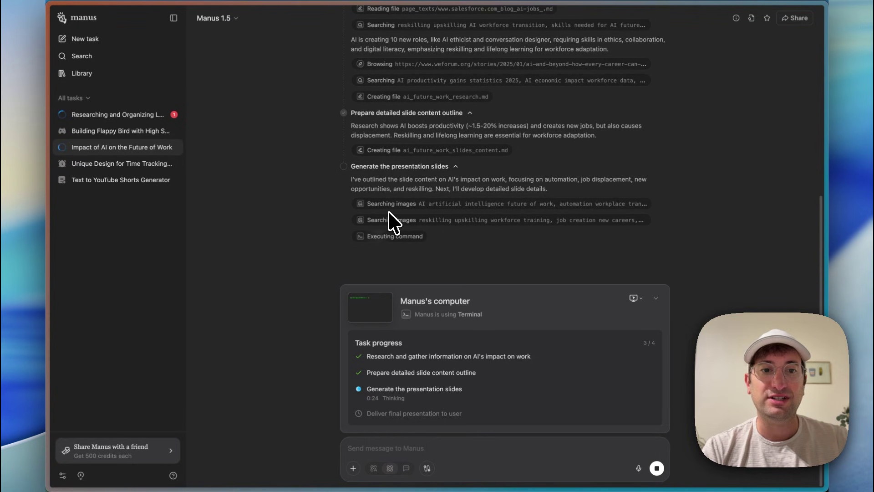
left_click(389, 298)
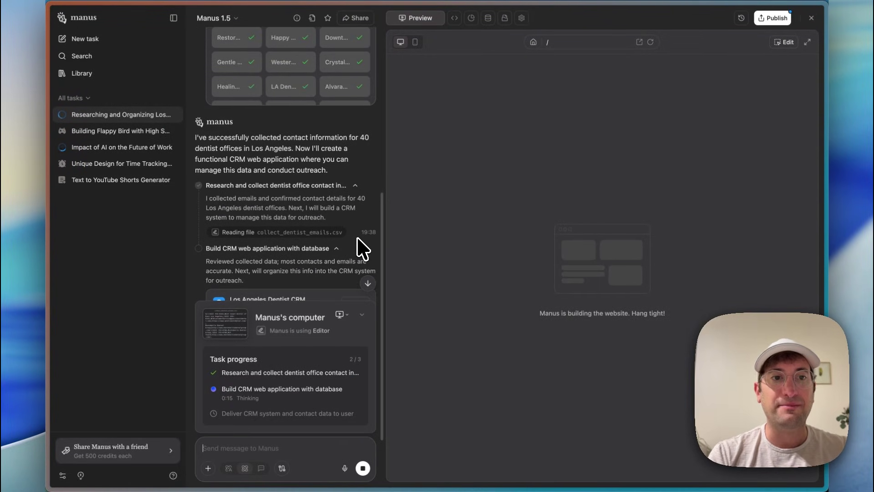
Scroll the dentist CRM chat to review the project setup and to-do plan.
scroll(287, 151, "up", 3)
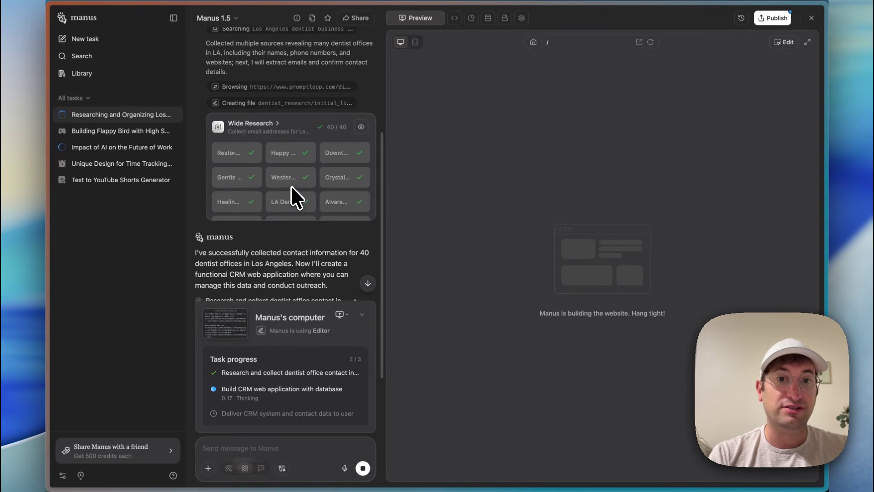
scroll(296, 195, "down", 5)
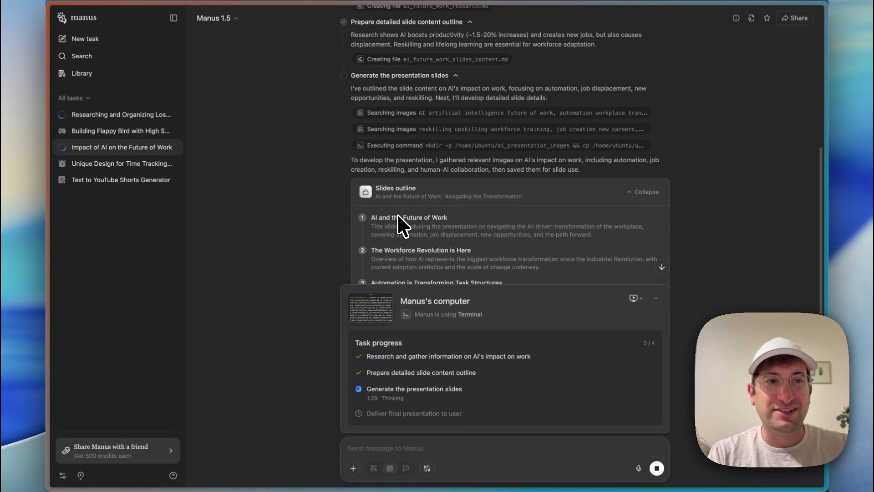
Scroll through the generated AI-work slide cards and the dentist task's progress.
scroll(398, 223, "up", 1)
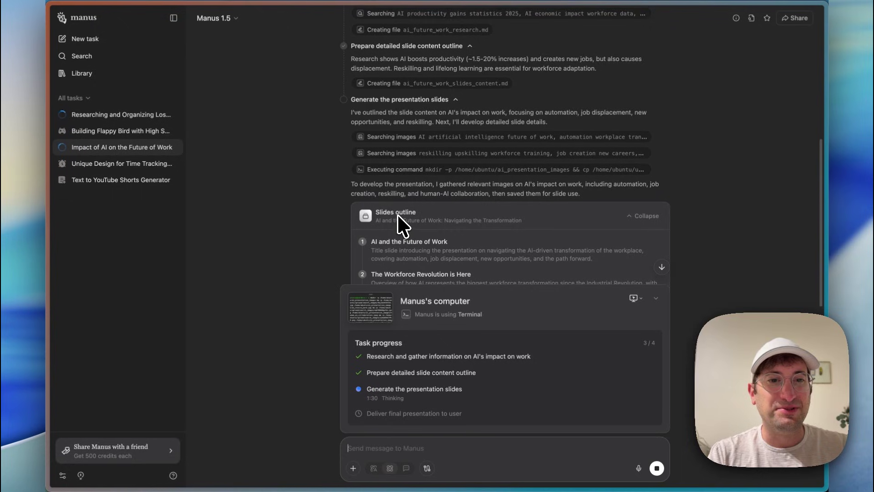
scroll(409, 228, "down", 4)
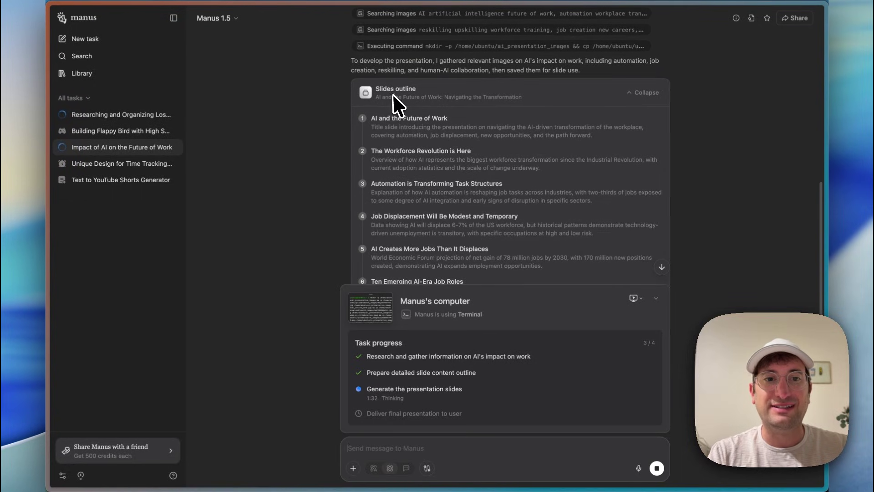
scroll(398, 201, "down", 2)
scroll(400, 182, "down", 3)
scroll(399, 132, "down", 5)
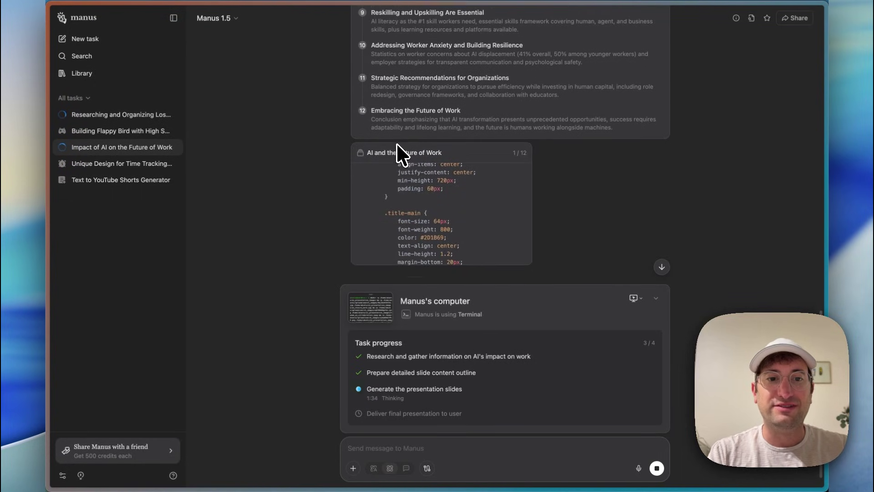
scroll(403, 150, "down", 2)
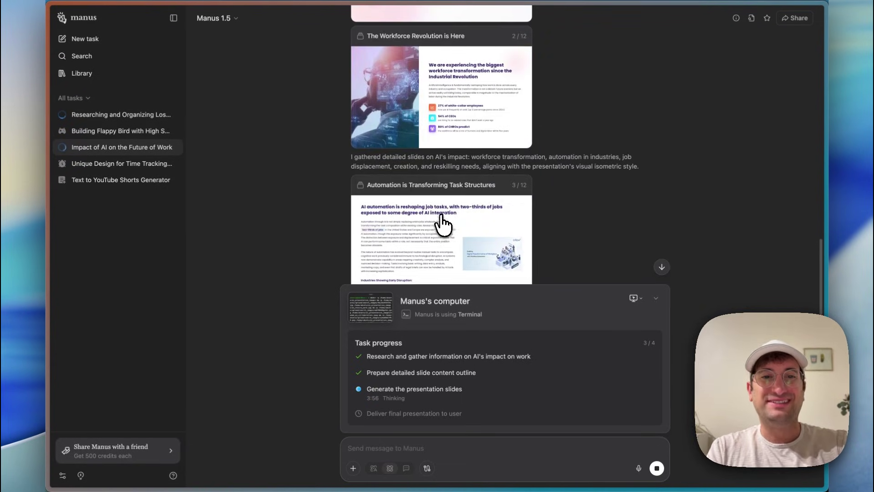
scroll(444, 223, "up", 3)
scroll(443, 223, "up", 8)
scroll(443, 223, "down", 10)
scroll(442, 223, "down", 1)
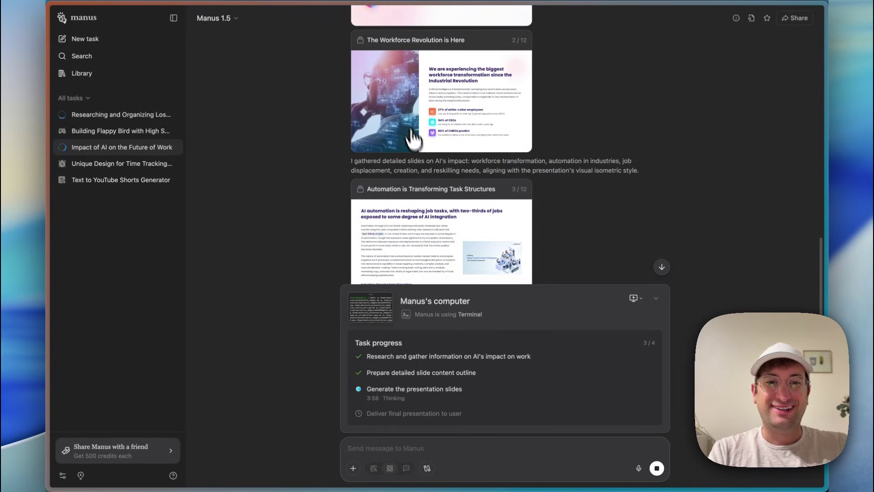
scroll(411, 132, "down", 1)
scroll(406, 121, "down", 5)
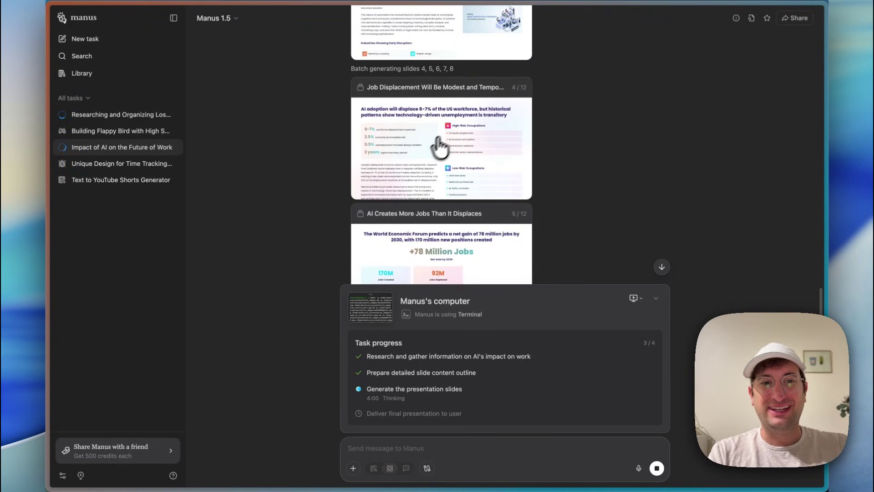
scroll(434, 164, "down", 1)
scroll(414, 136, "down", 1)
scroll(402, 119, "down", 6)
scroll(405, 172, "down", 8)
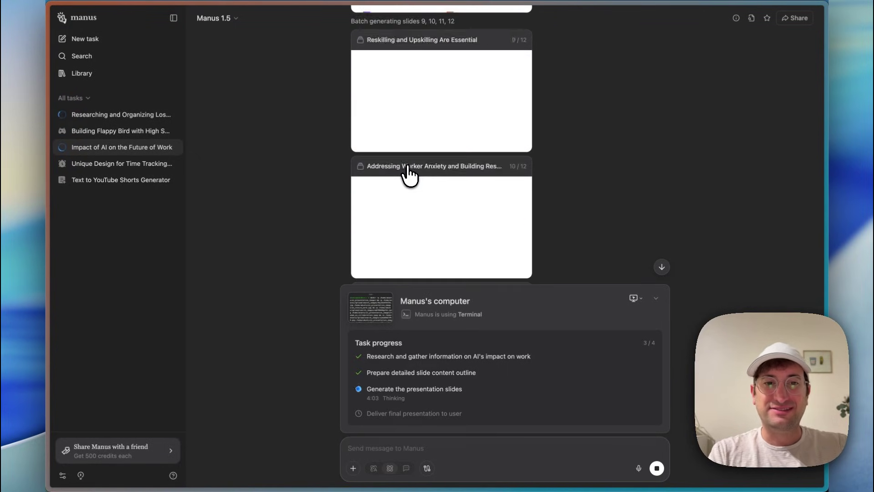
scroll(406, 175, "down", 3)
scroll(406, 173, "up", 1)
scroll(409, 174, "up", 5)
scroll(409, 175, "up", 3)
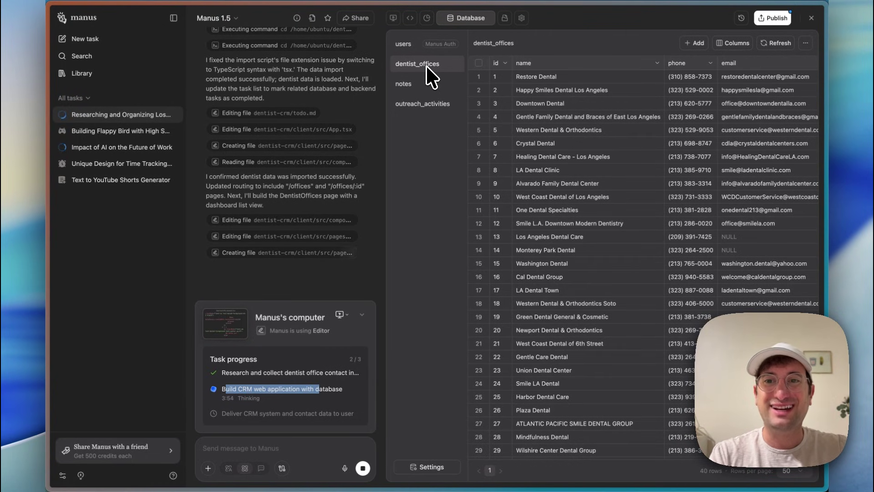
Review all 40 dentist_offices records across every column, then open the notes table.
scroll(637, 173, "right", 2)
scroll(637, 180, "down", 5)
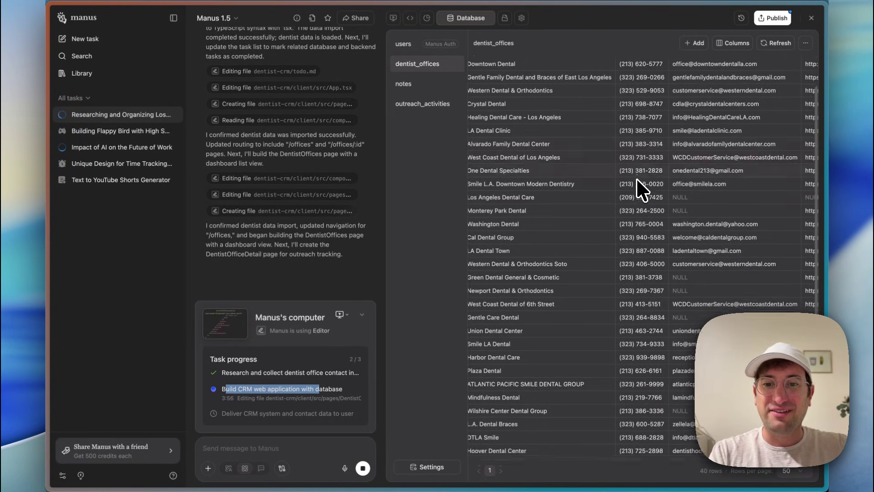
scroll(644, 180, "up", 5)
scroll(670, 146, "right", 2)
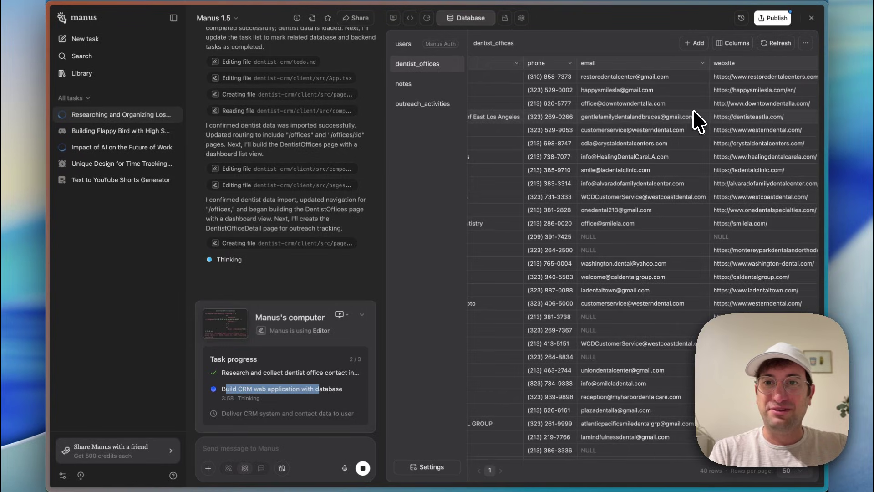
scroll(635, 141, "left", 1)
scroll(628, 250, "down", 2)
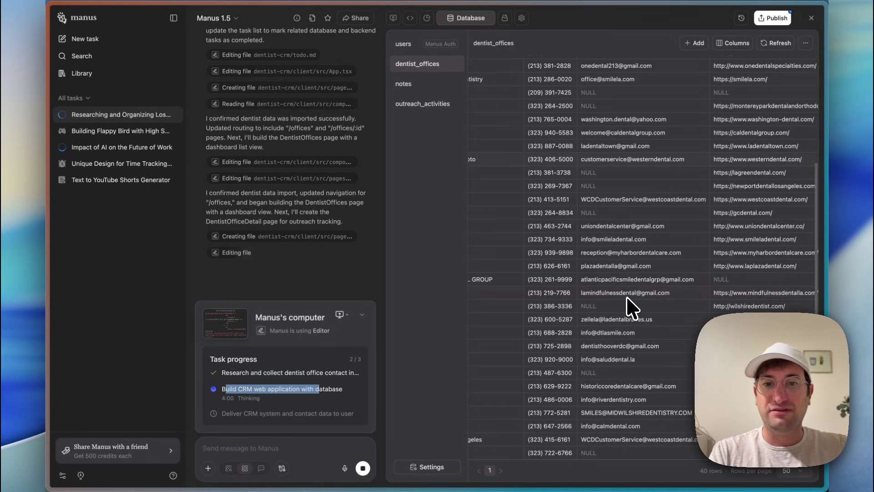
scroll(626, 296, "down", 1)
scroll(626, 296, "up", 3)
scroll(627, 296, "right", 5)
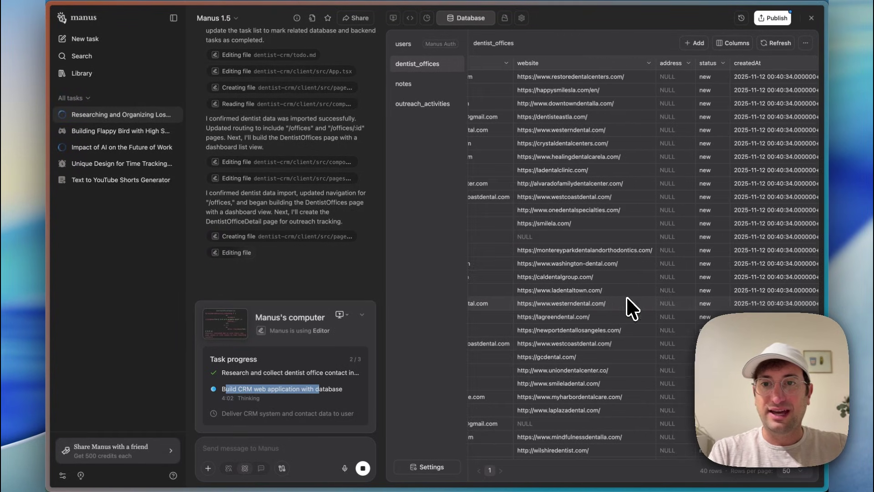
scroll(581, 324, "right", 3)
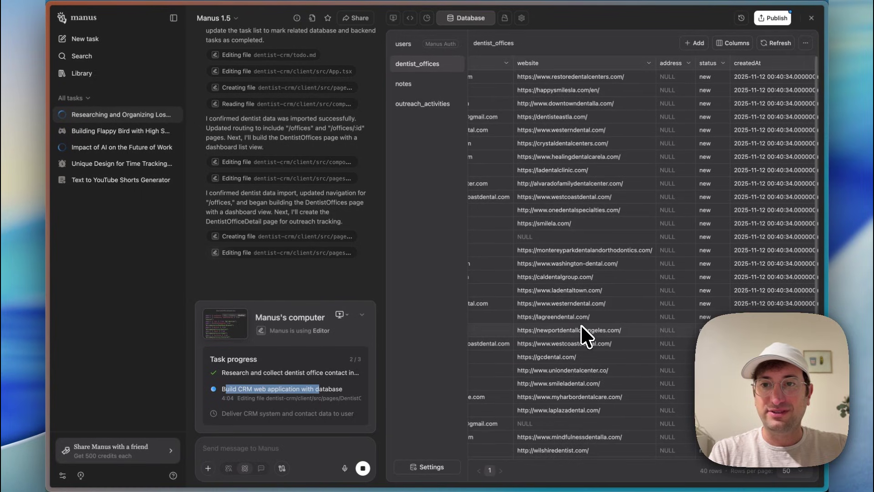
scroll(592, 274, "right", 2)
scroll(596, 260, "left", 5)
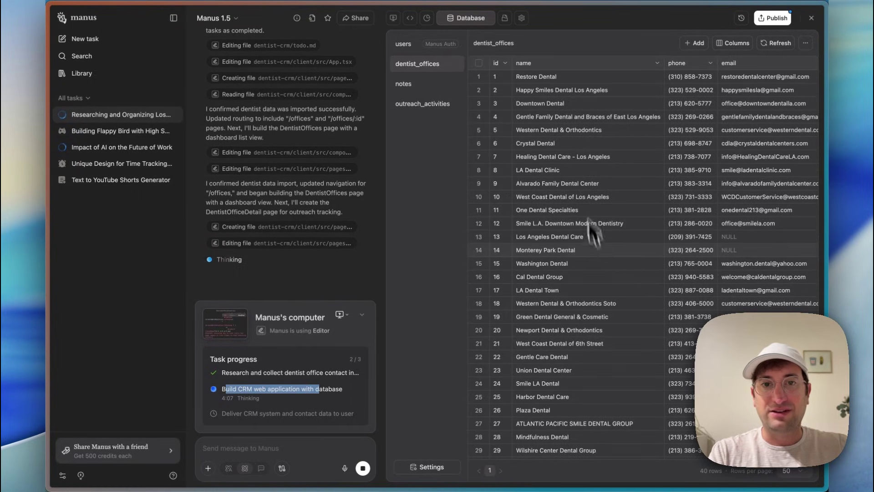
scroll(565, 377, "down", 2)
scroll(564, 376, "down", 5)
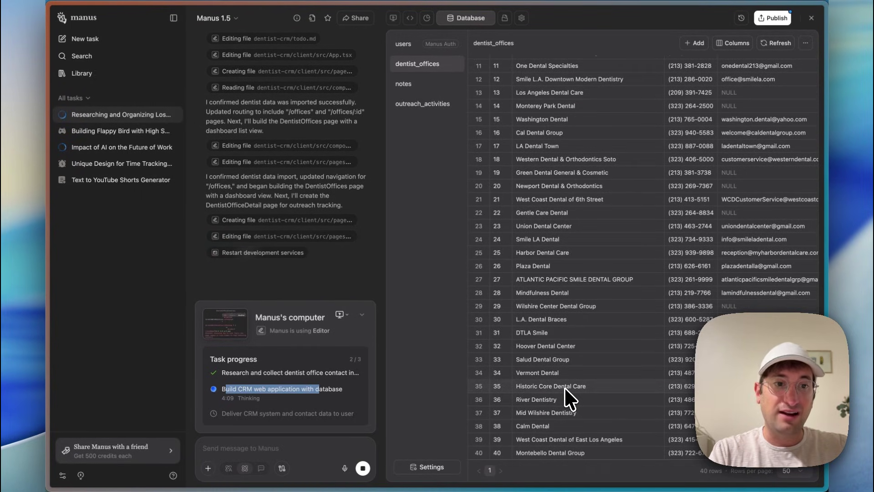
scroll(566, 399, "up", 2)
scroll(565, 400, "up", 5)
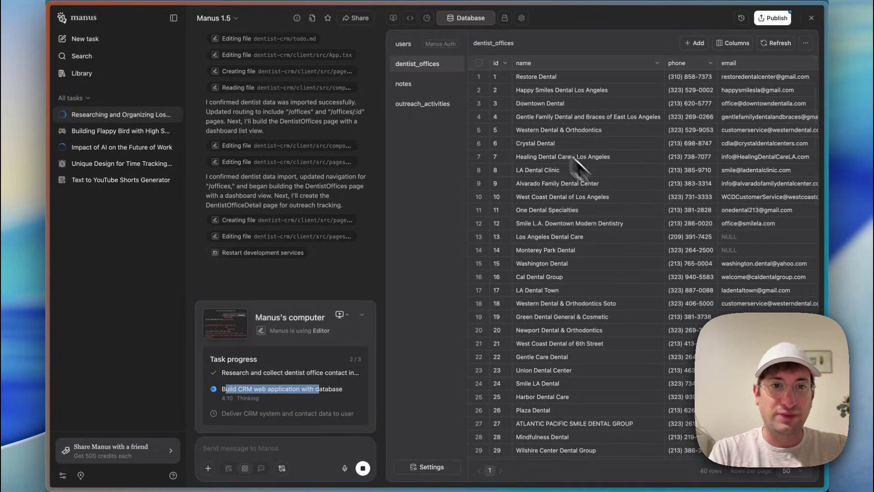
left_click(412, 86)
Open the CRM's empty outreach_activities table.
left_click(425, 103)
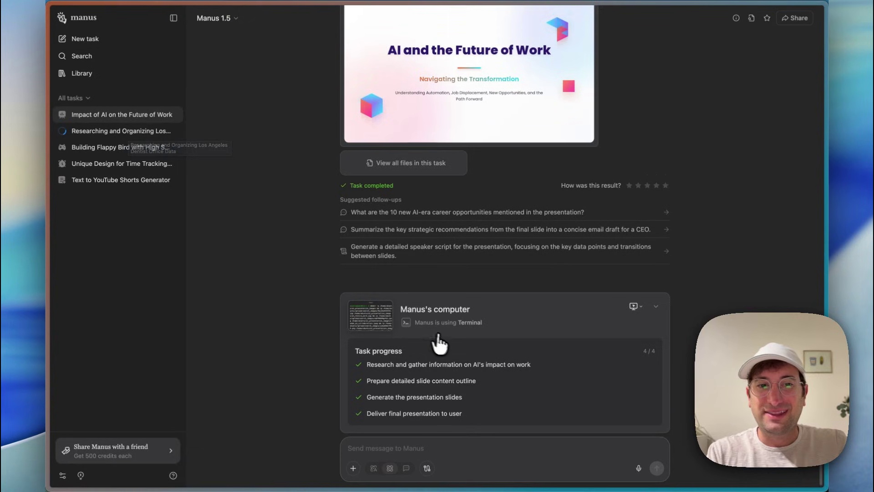
Open the finished presentation in the slide viewer and page through slides 1 to 6.
scroll(439, 194, "up", 2)
left_click(438, 184)
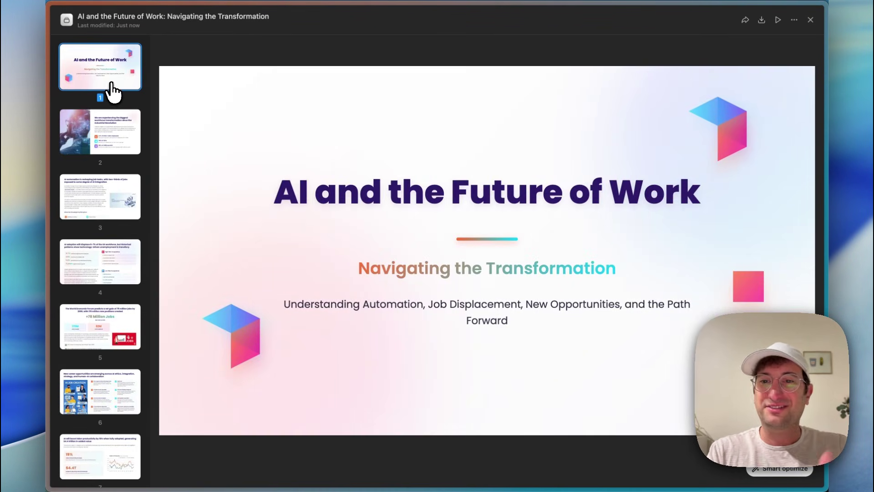
scroll(113, 182, "down", 2)
left_click(123, 310)
scroll(130, 269, "up", 2)
left_click(100, 69)
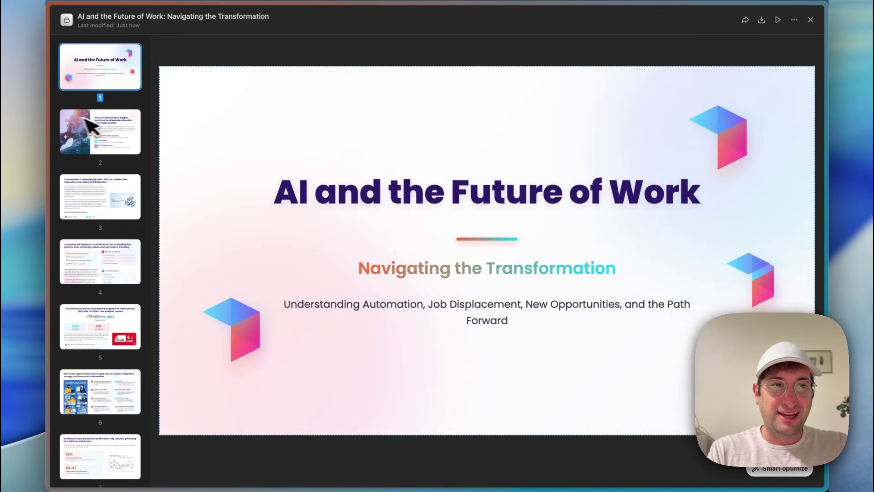
left_click(93, 130)
left_click(104, 199)
left_click(106, 264)
scroll(104, 278, "down", 2)
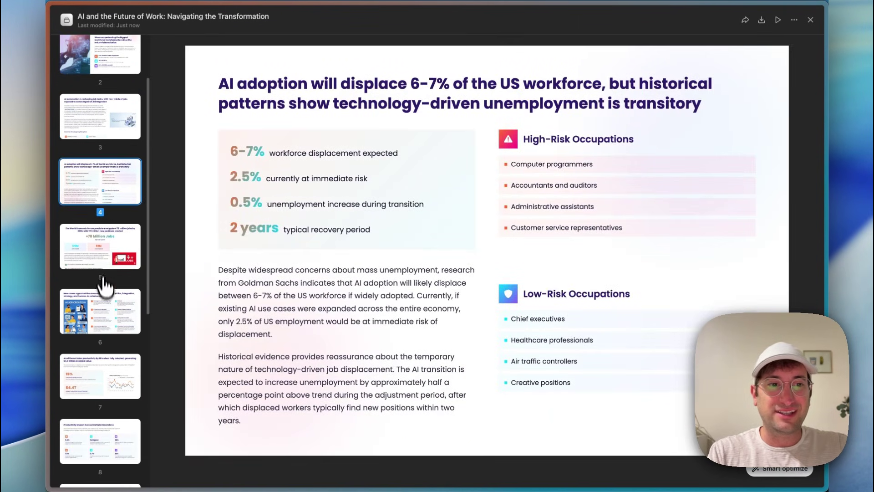
left_click(102, 252)
left_click(105, 318)
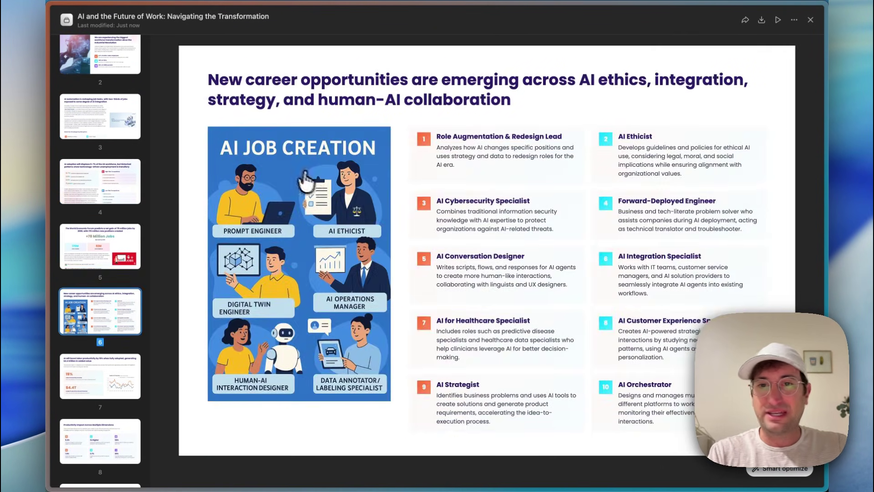
Test-edit slide 6's first job card text, undo it, then view slide 8's productivity metrics.
left_click(489, 147)
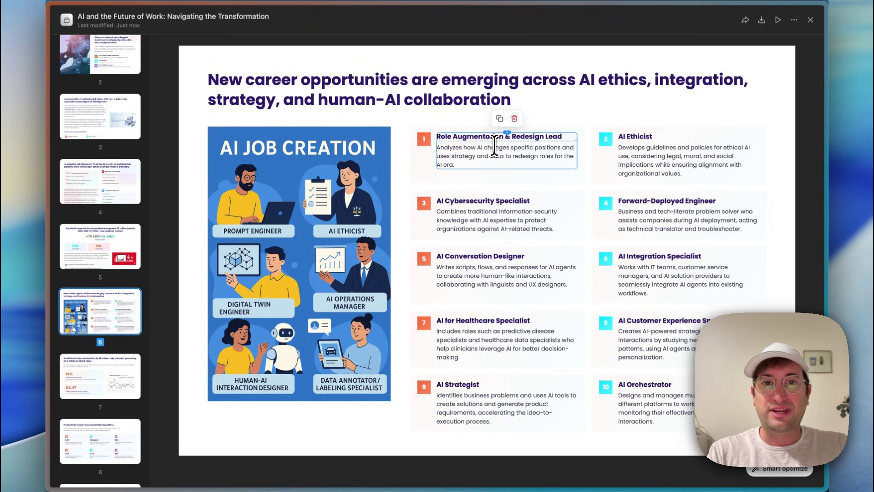
double_click(489, 147)
type("dsdf")
key("BackSpace")
key("BackSpace")
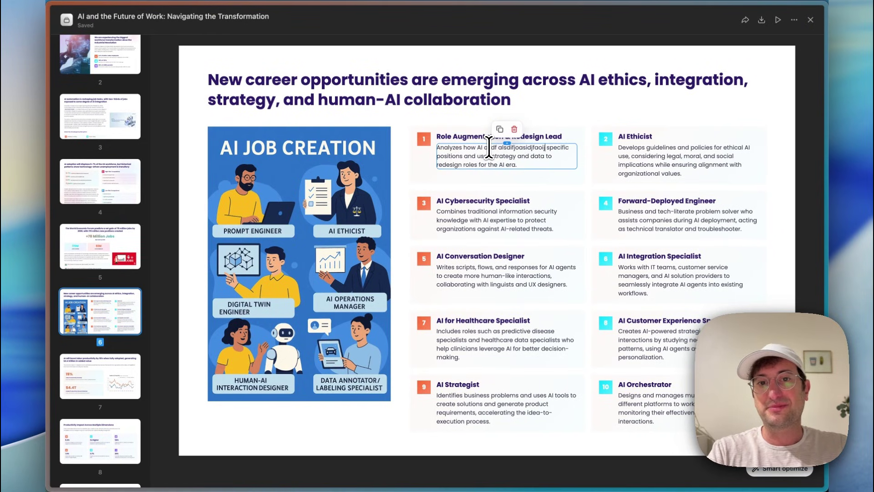
key("BackSpace")
key("ctrl+z")
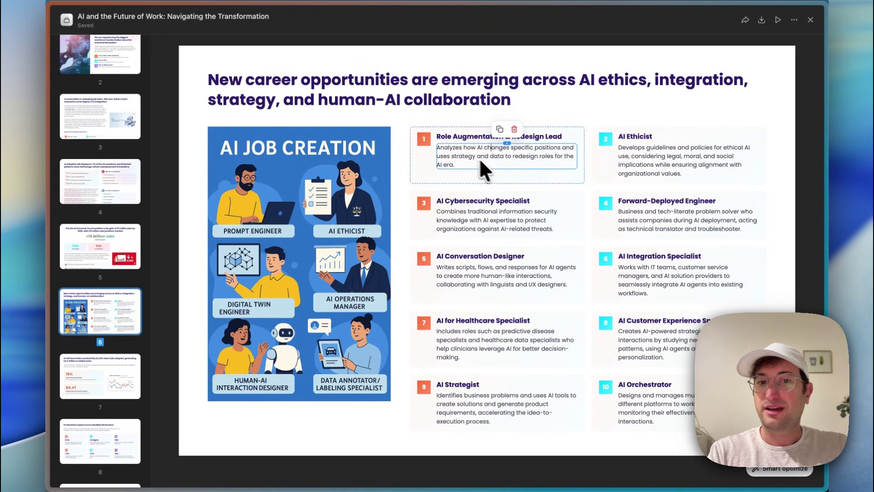
scroll(114, 255, "down", 5)
left_click(112, 246)
scroll(113, 278, "down", 3)
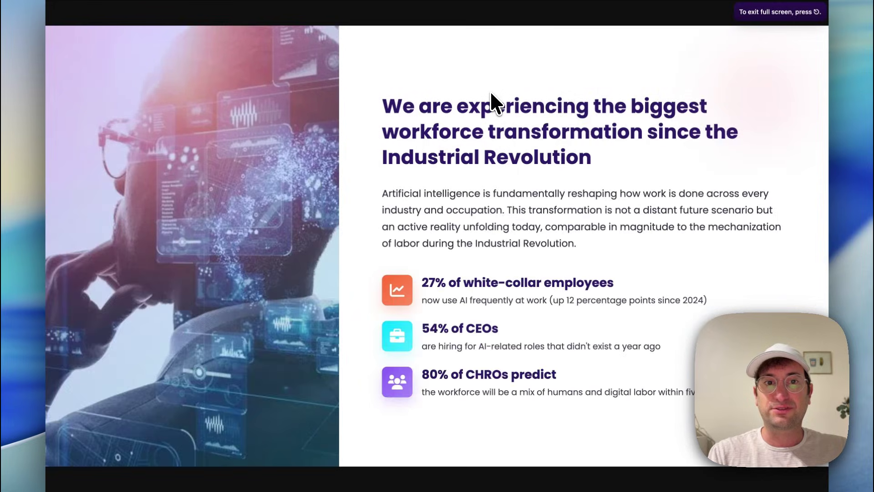
Page through to the productivity slide, exit full screen, check download options, and close the viewer.
key("Right")
key("Right")
key("Right")
key("Right")
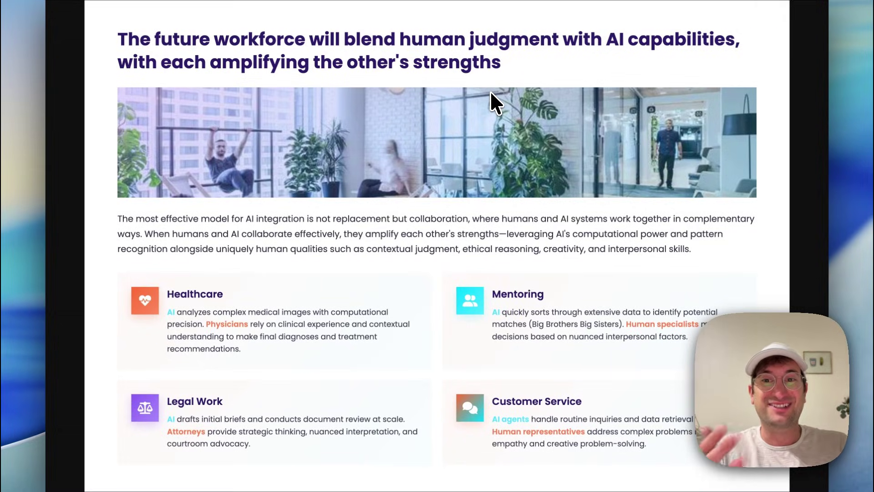
key("Right")
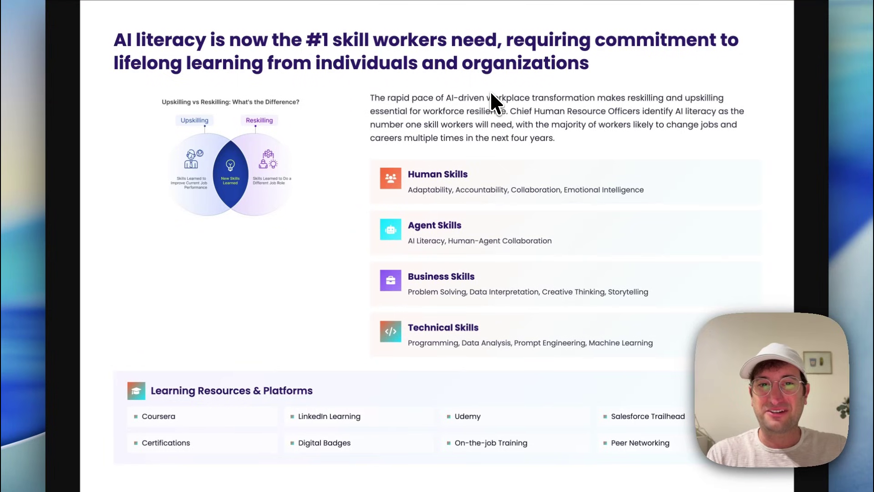
key("Escape")
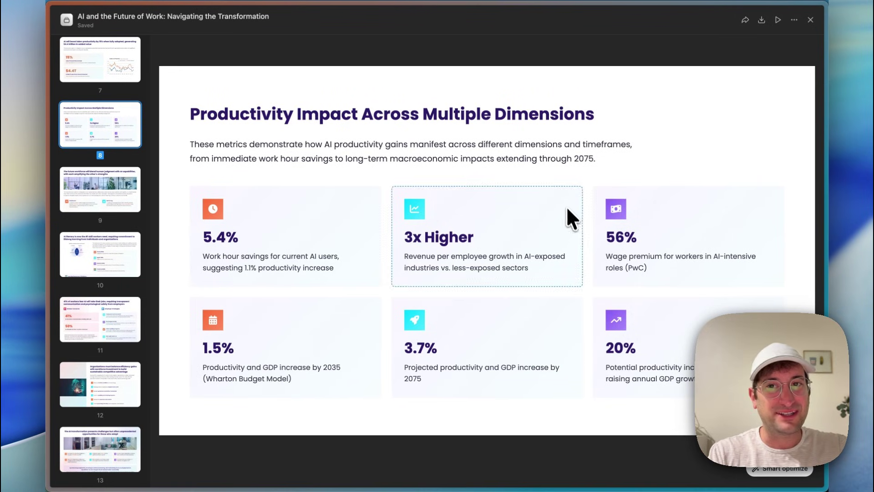
left_click(761, 20)
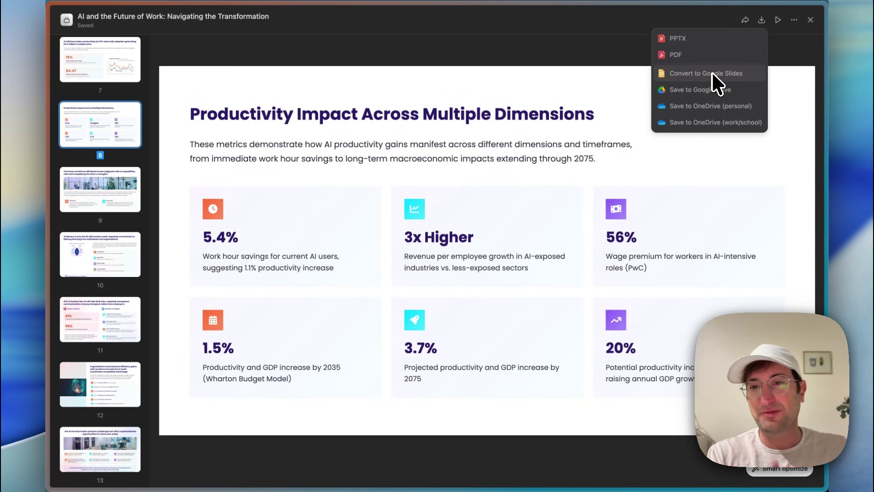
left_click(811, 19)
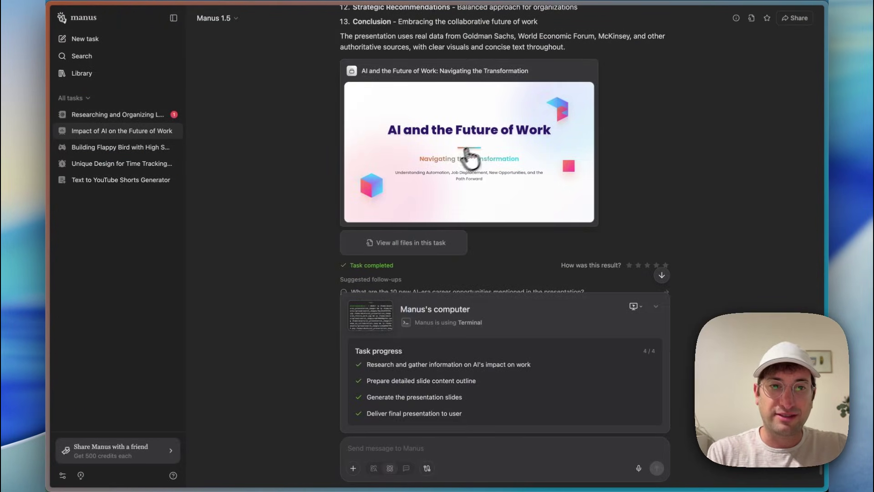
scroll(500, 162, "down", 2)
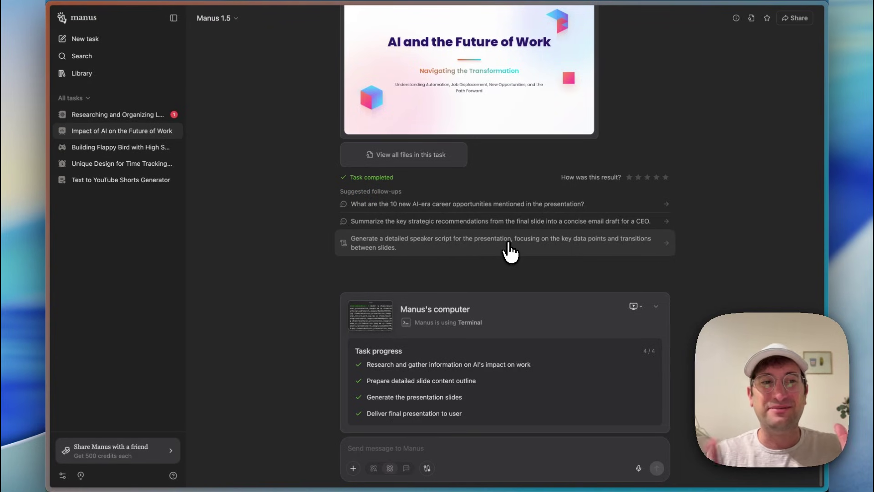
left_click(141, 117)
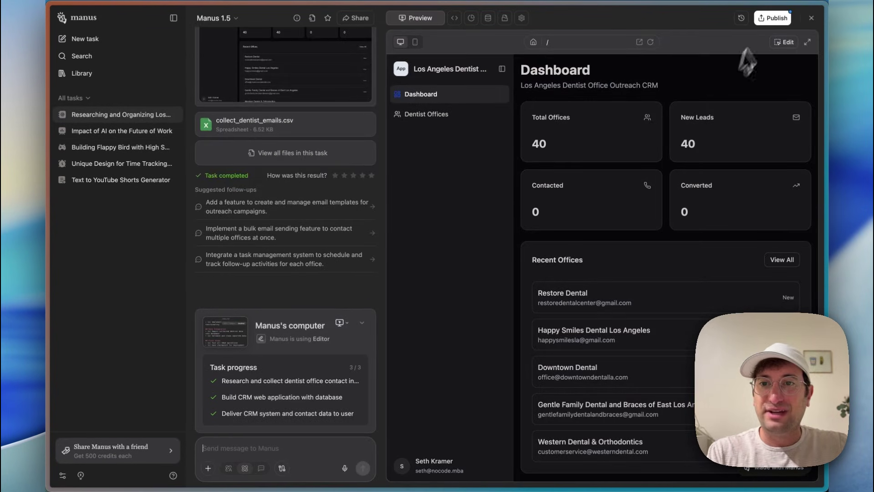
Publish the dentist CRM site with visibility set to Only limited people.
left_click(773, 17)
left_click(748, 73)
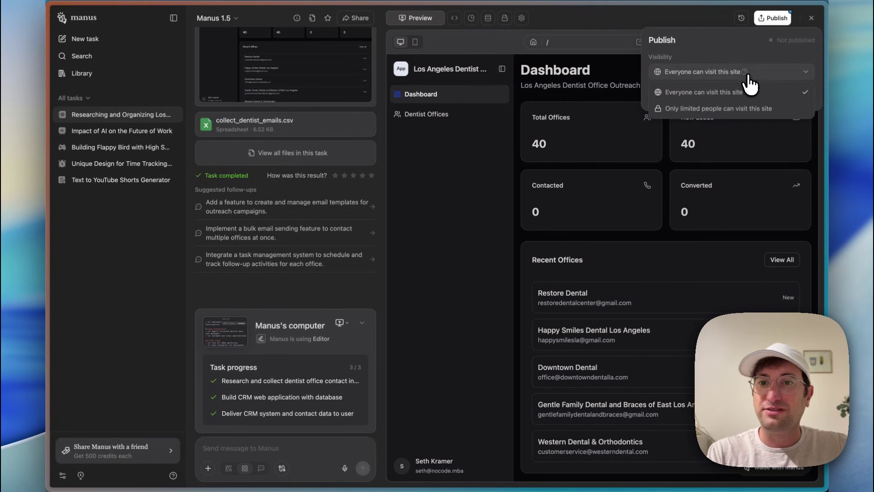
left_click(715, 108)
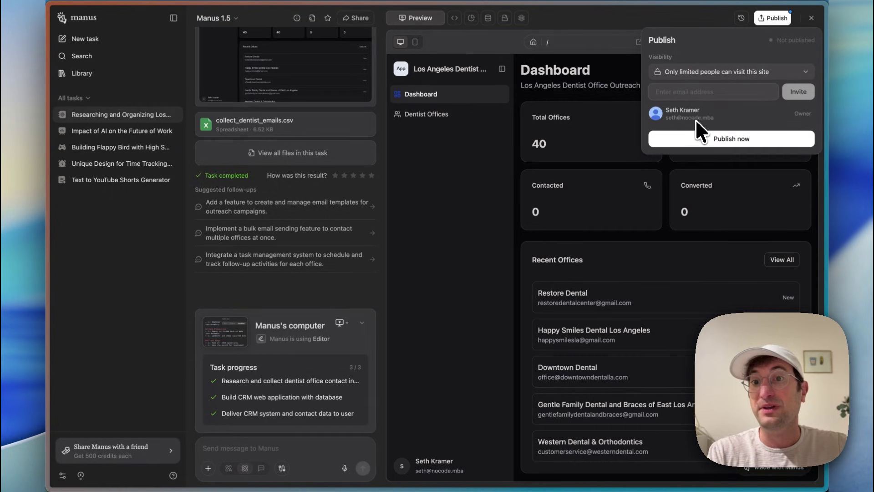
left_click(716, 145)
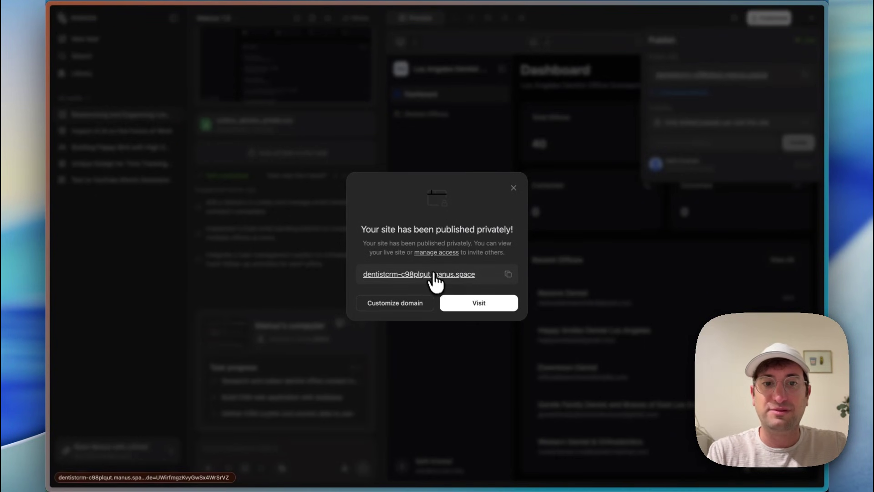
left_click(514, 188)
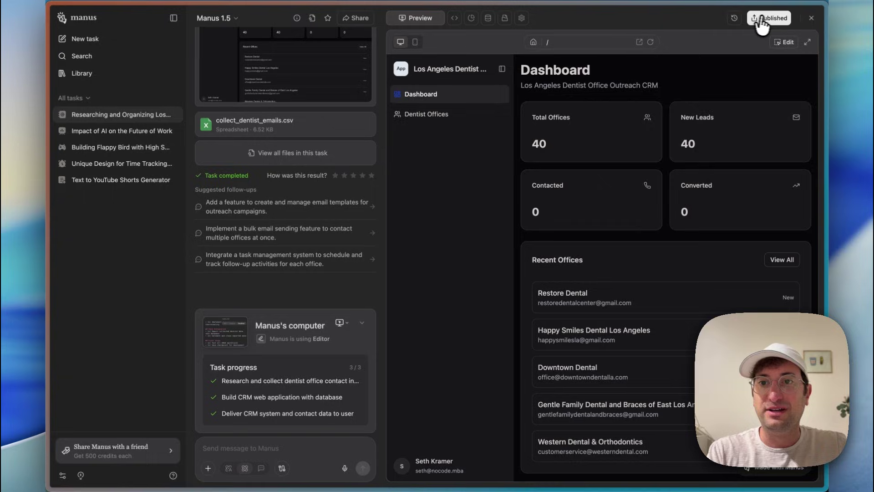
Expand the CRM preview to full window and look over the Dentist Offices list.
left_click(807, 42)
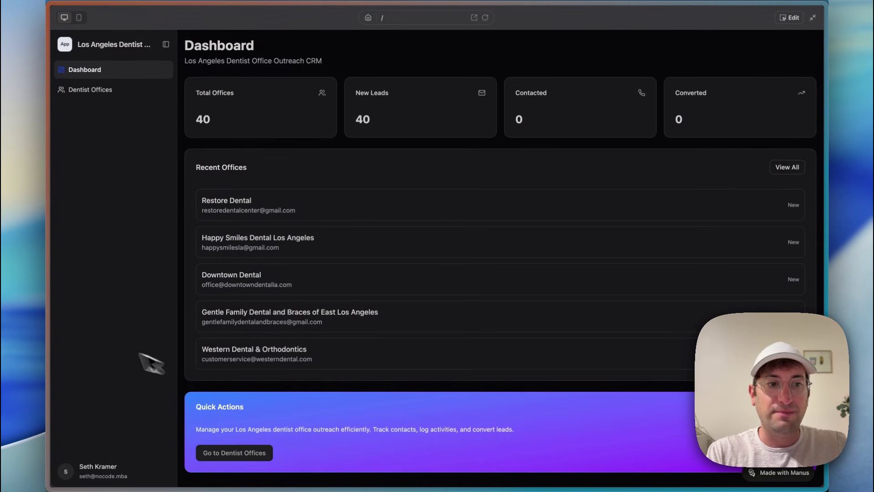
left_click(109, 94)
scroll(364, 228, "down", 10)
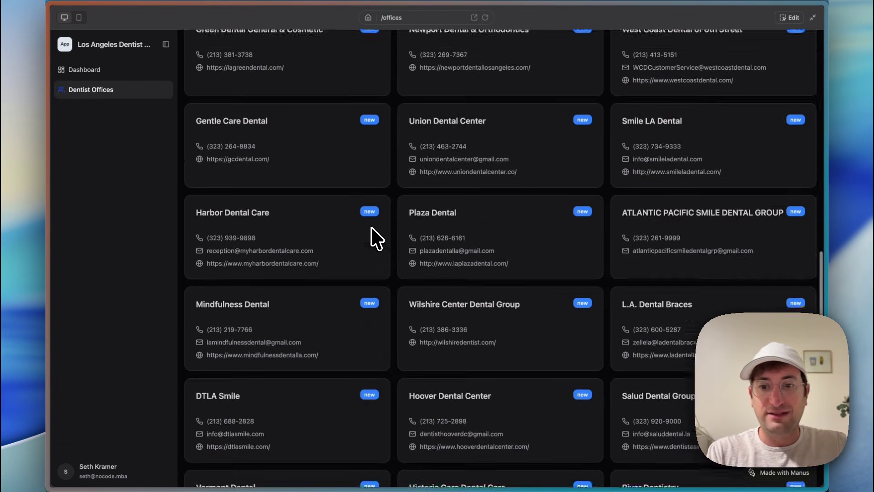
scroll(376, 237, "up", 10)
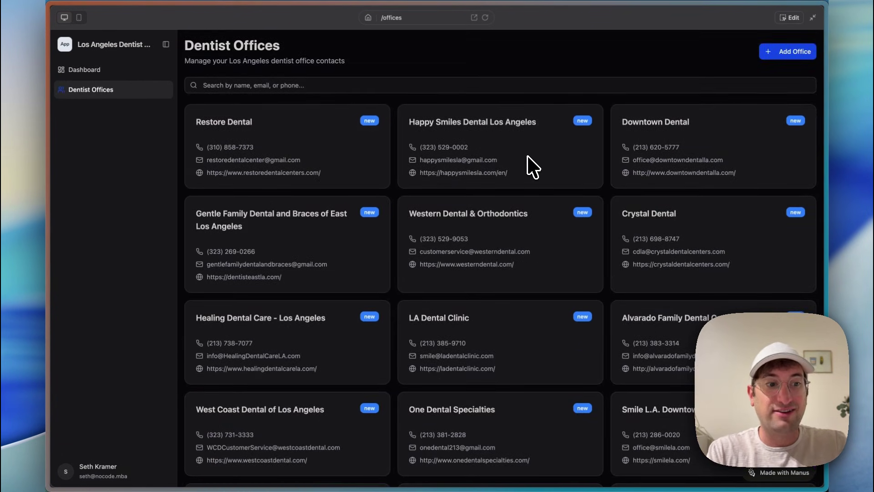
Go back through the dashboard to Dentist Offices and open the Restore Dental record.
left_click(109, 71)
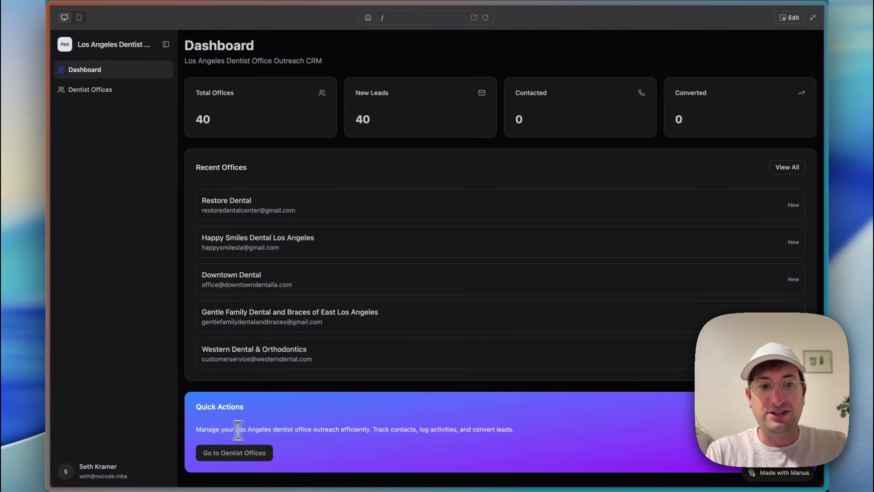
left_click_drag(237, 429, 351, 430)
left_click(234, 452)
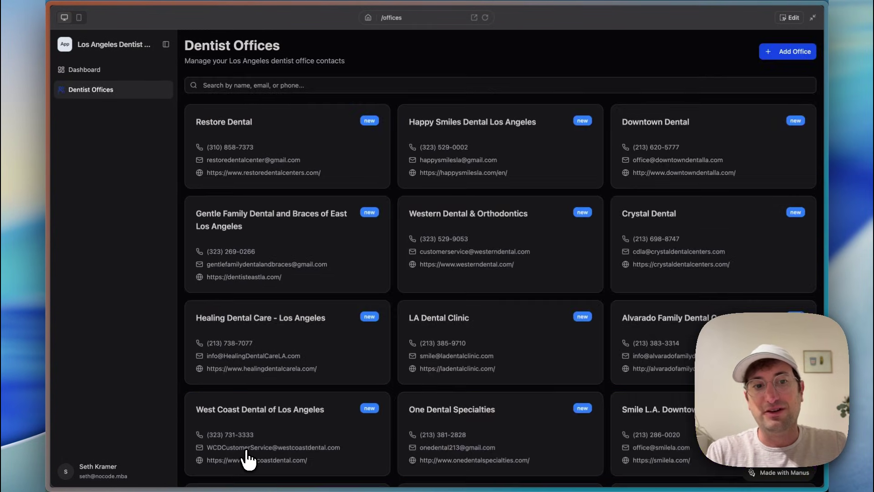
left_click(292, 157)
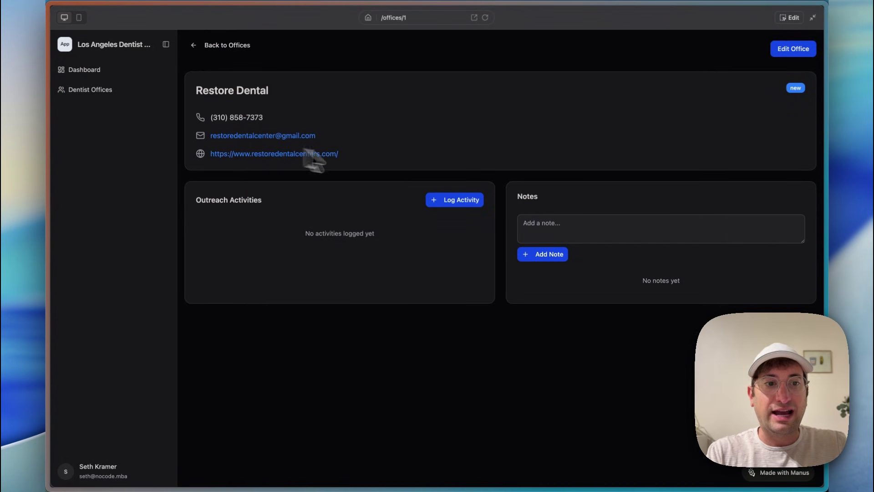
Log an Email outreach activity for Restore Dental with subject 'email' and a short description.
left_click(452, 205)
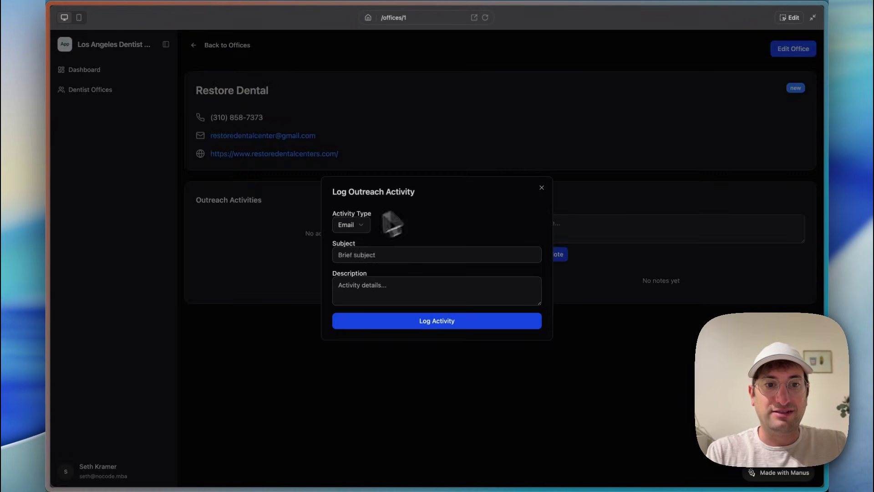
left_click(360, 226)
left_click(359, 227)
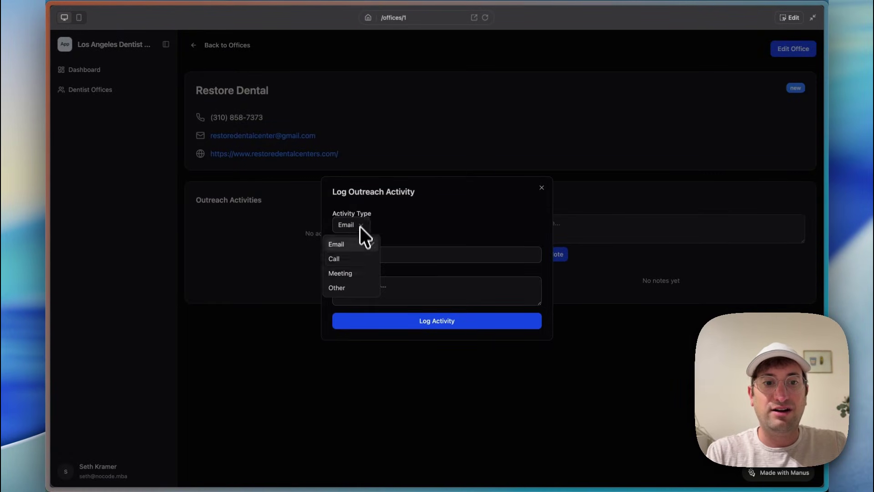
left_click(407, 233)
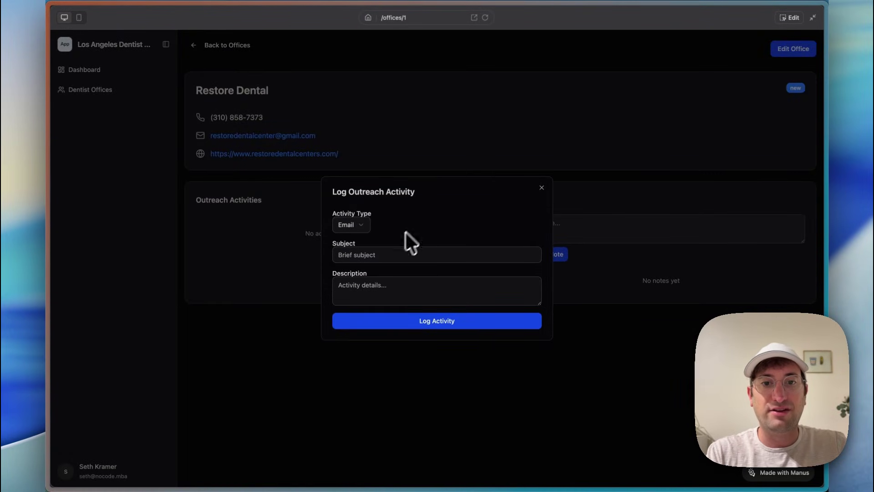
left_click(362, 254)
type("email")
key("Tab")
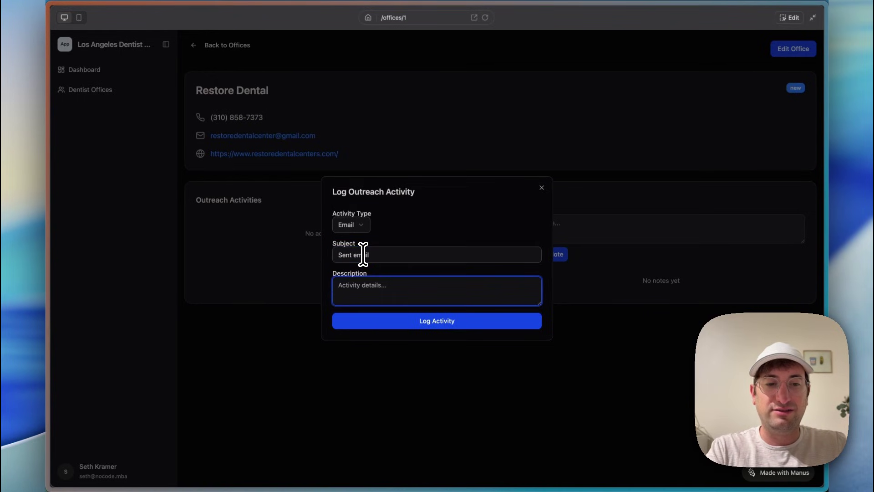
type("hed out")
left_click(406, 319)
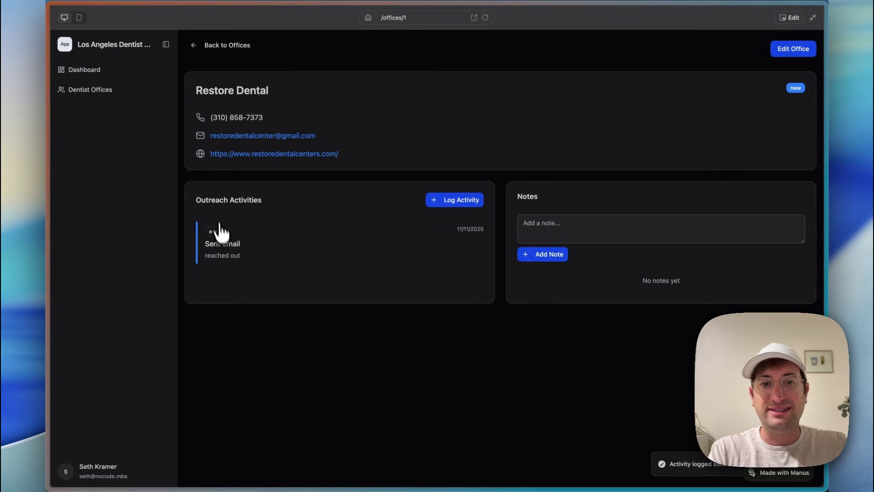
Add a test note to Restore Dental, then return to the Dentist Offices list.
left_click(551, 232)
type("this is a note")
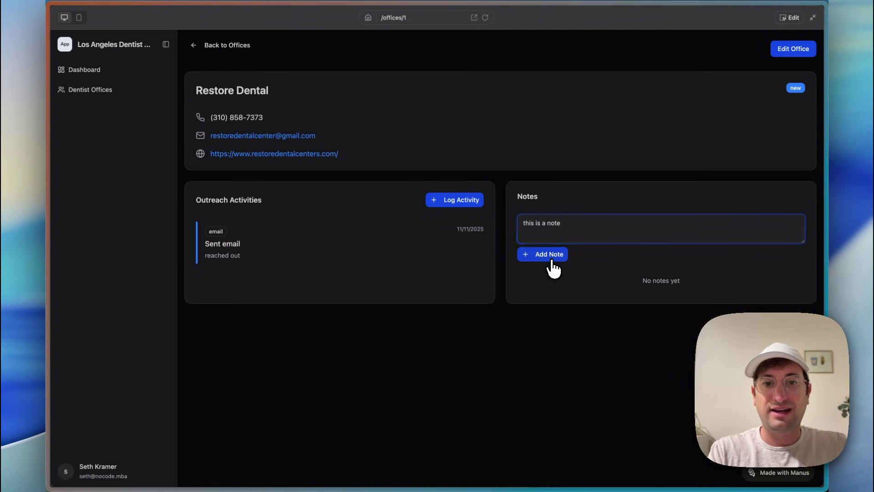
left_click(550, 253)
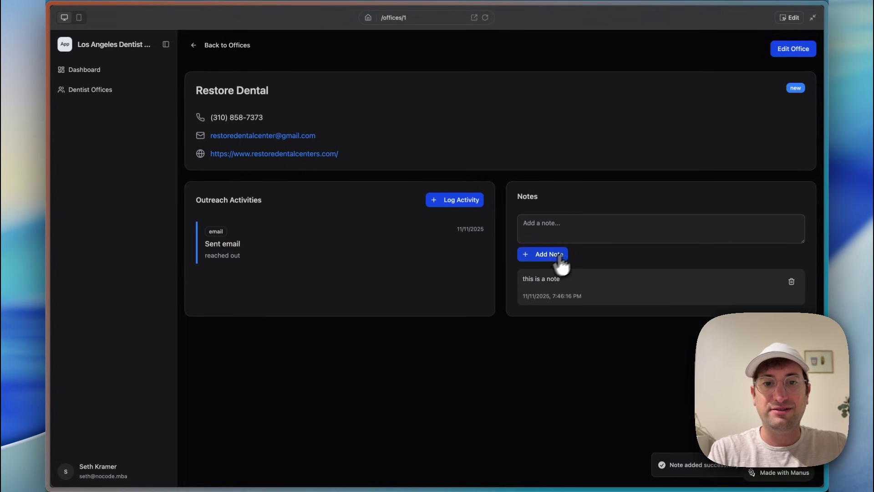
left_click(223, 45)
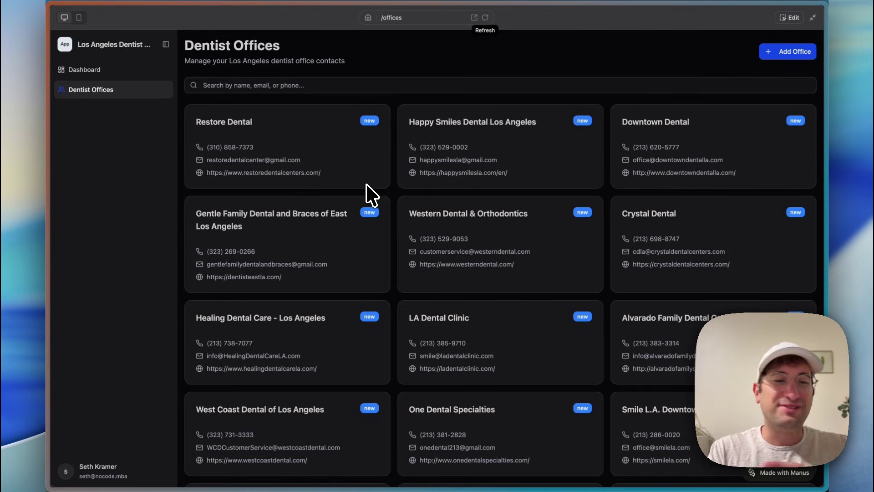